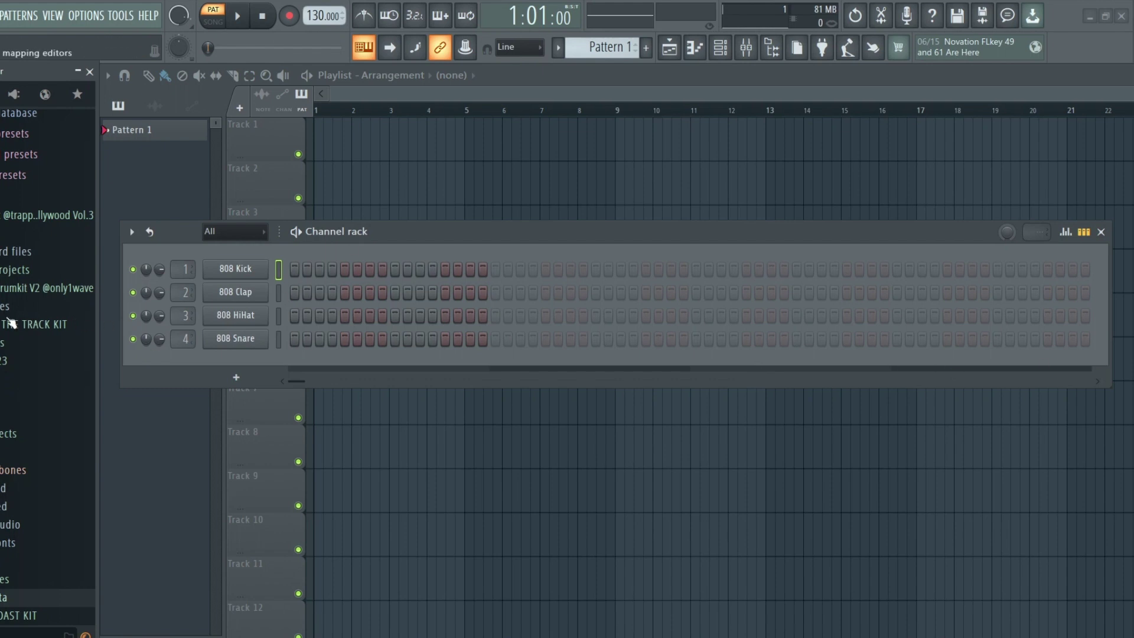
Step: Open the LOOPS 23 folder in the sample browser and preview the Stand On Business2 loop
scroll(6, 354, "up", 2)
scroll(6, 591, "down", 2)
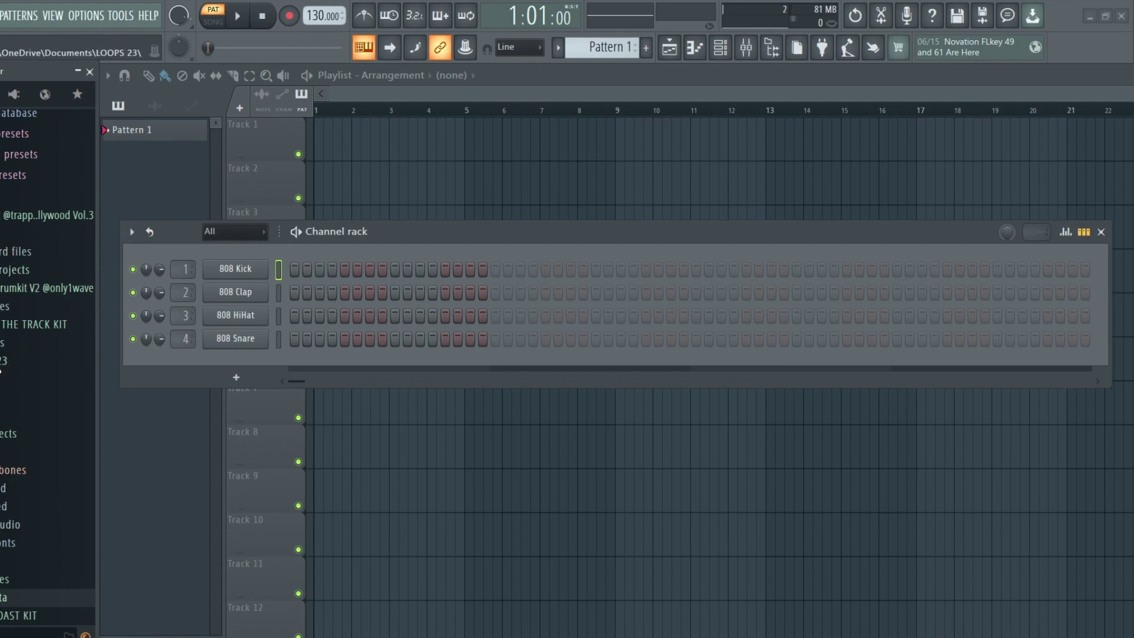
left_click(1, 367)
scroll(20, 362, "down", 2)
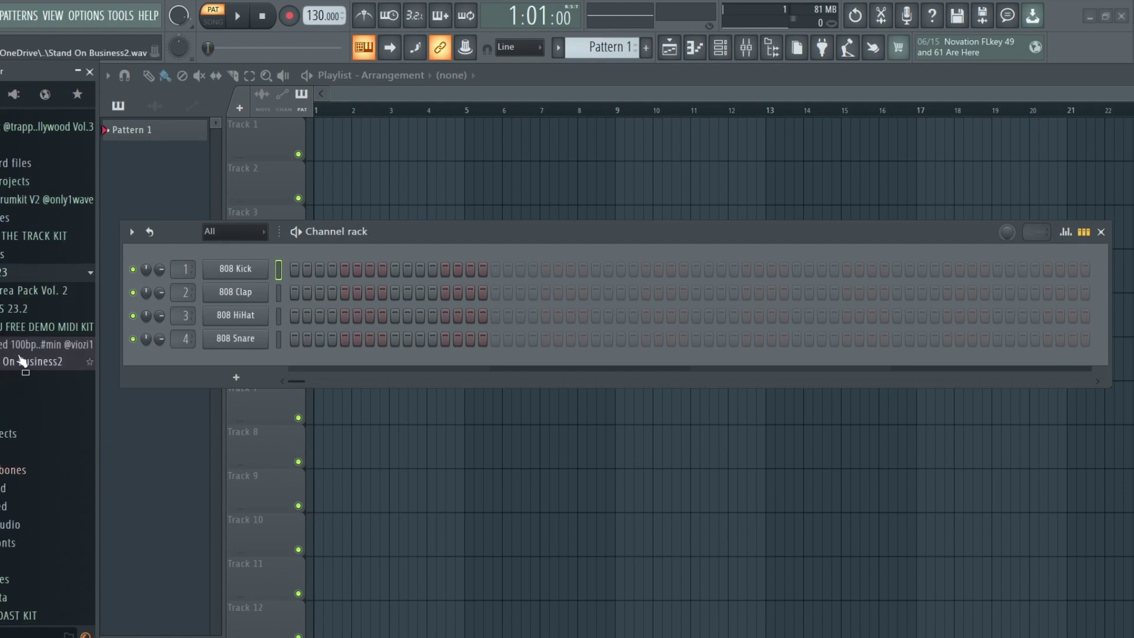
left_click(17, 364)
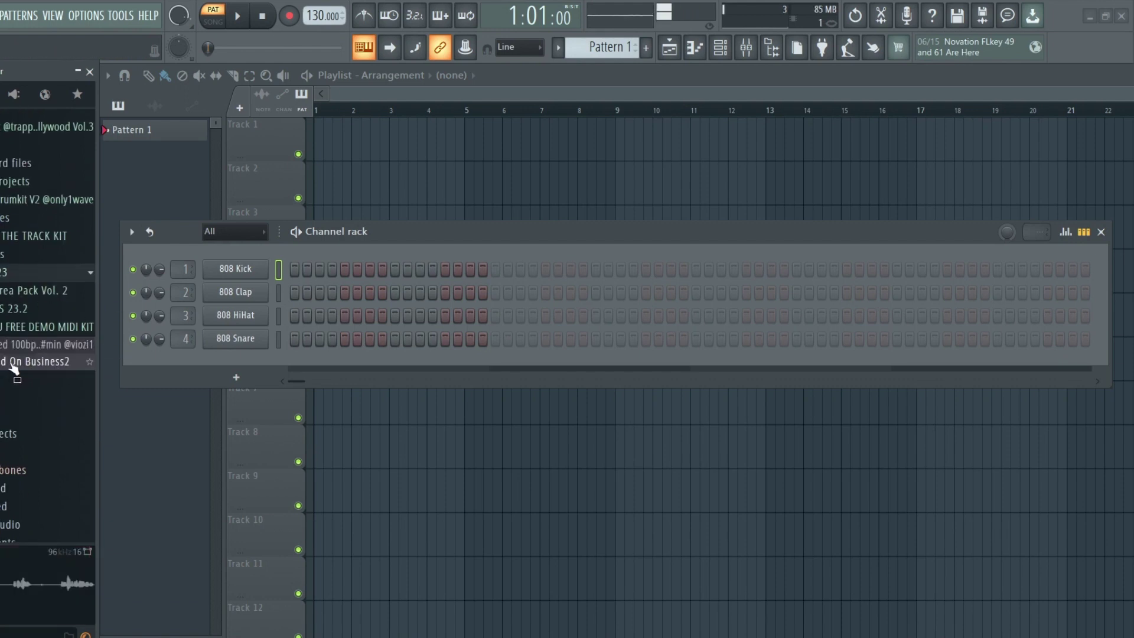
Step: Preview the 100 bpm loop in LOOPS 23, look inside the FREE DEMO MIDI KIT folder, and collapse the folders
left_click(12, 347)
left_click(13, 347)
left_click(2, 330)
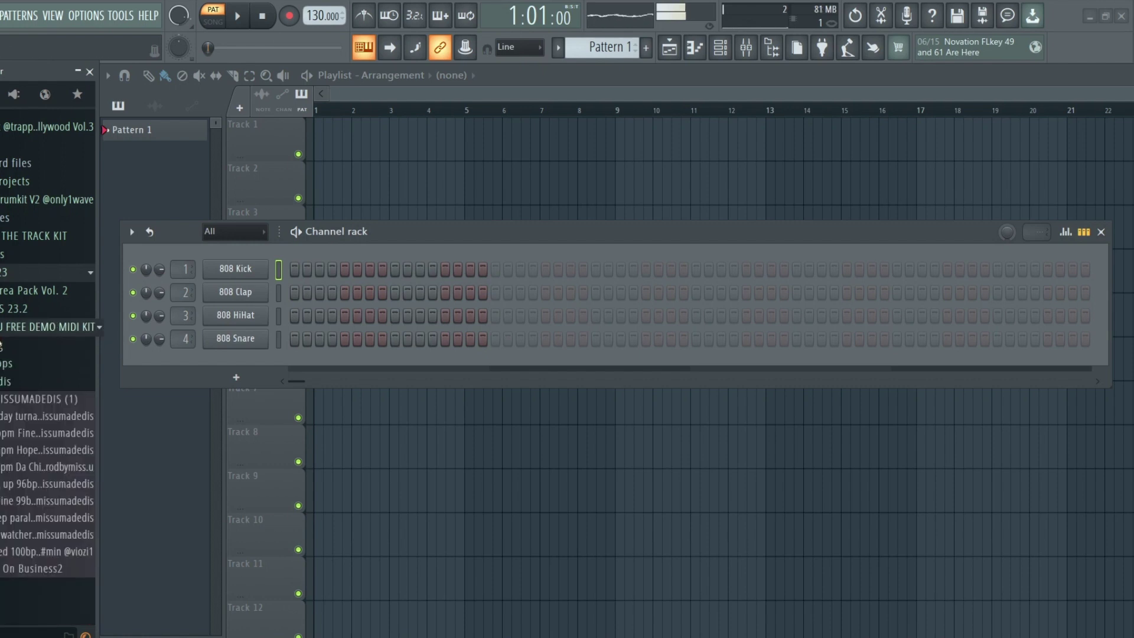
left_click(1, 330)
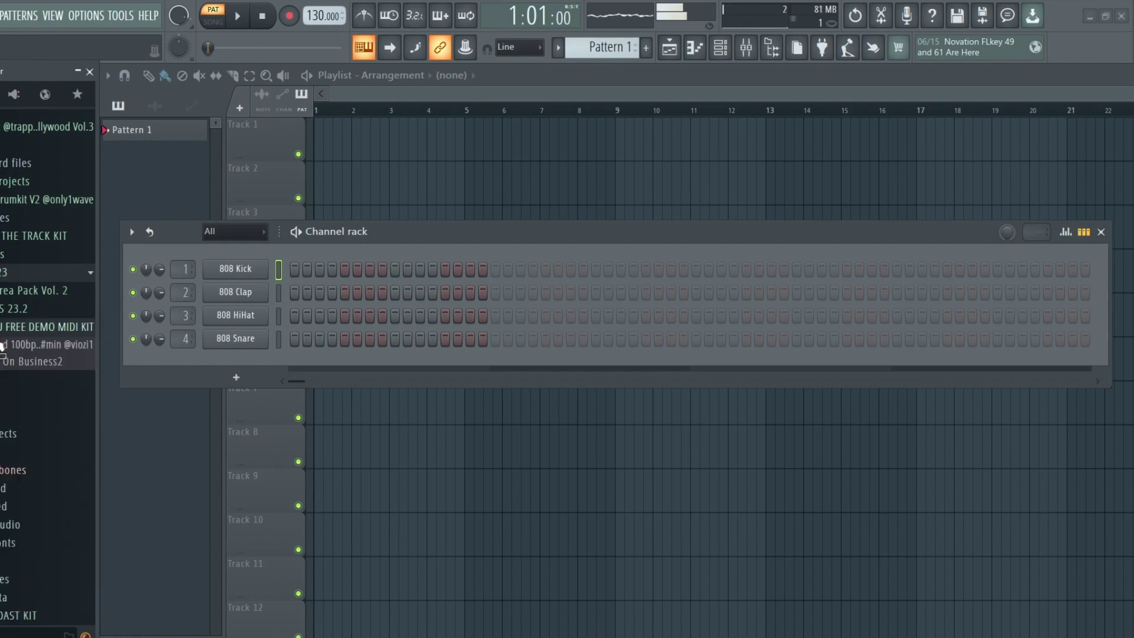
left_click(266, 22)
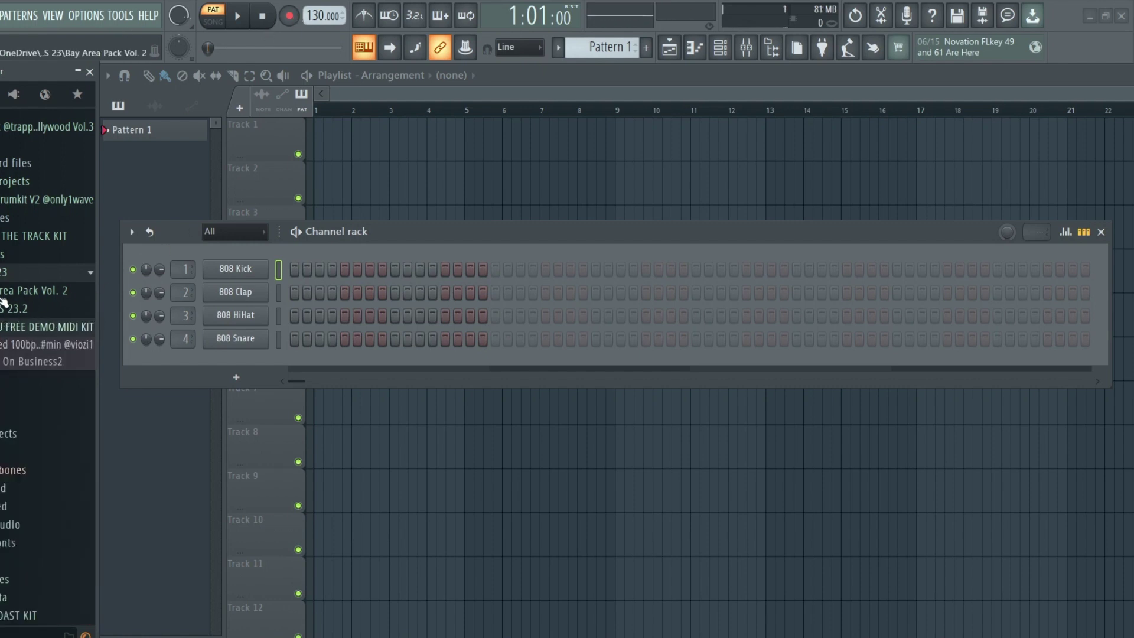
left_click(12, 273)
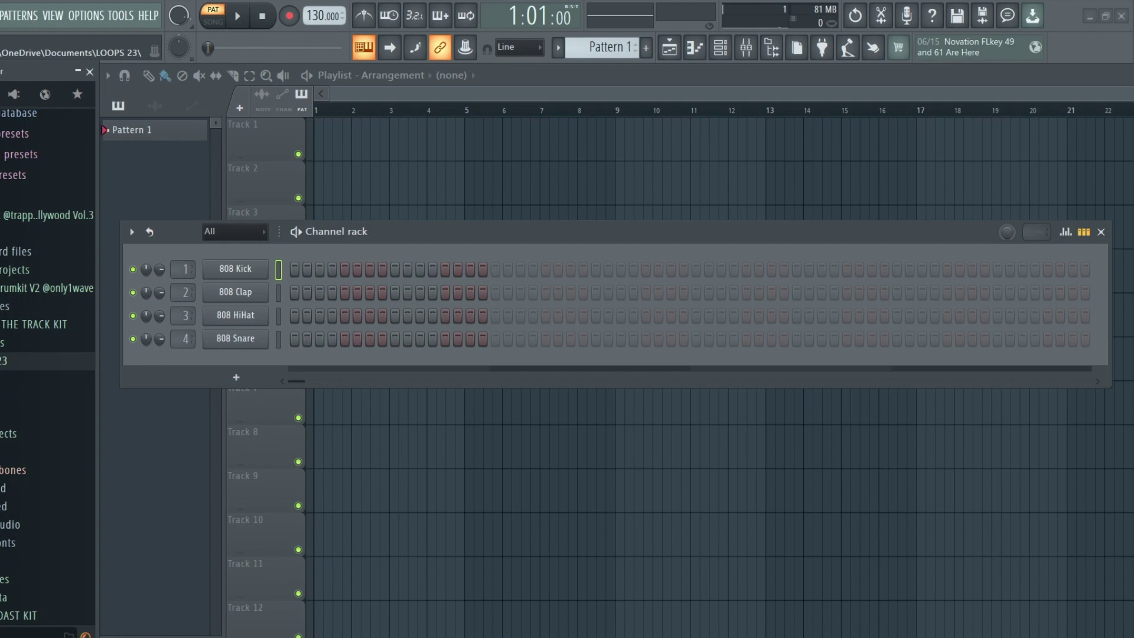
left_click(7, 292)
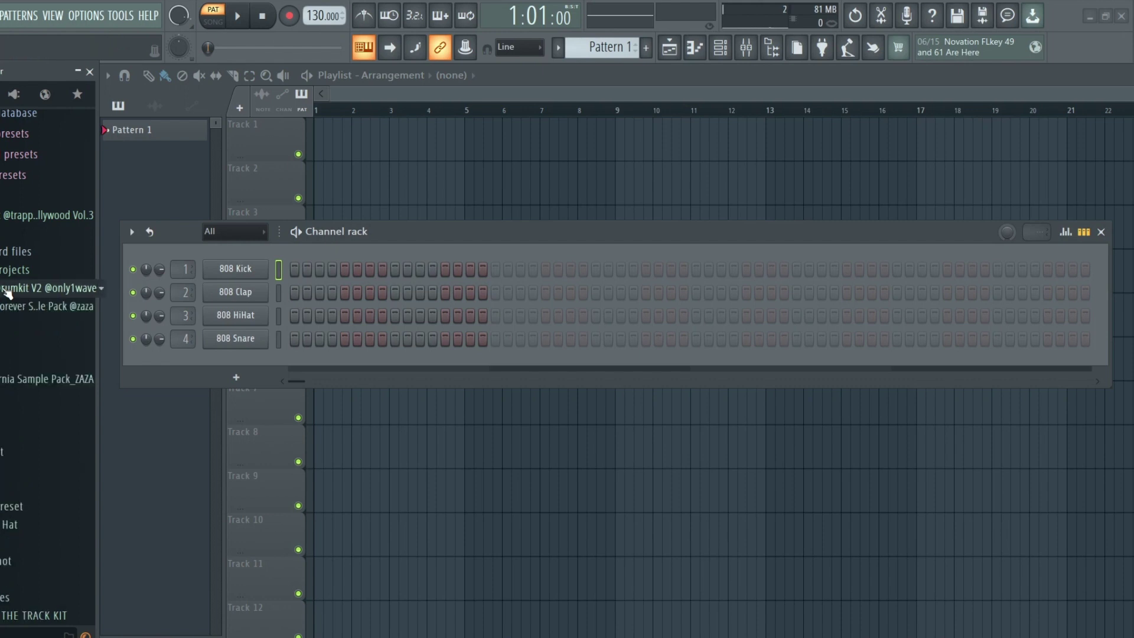
left_click(13, 309)
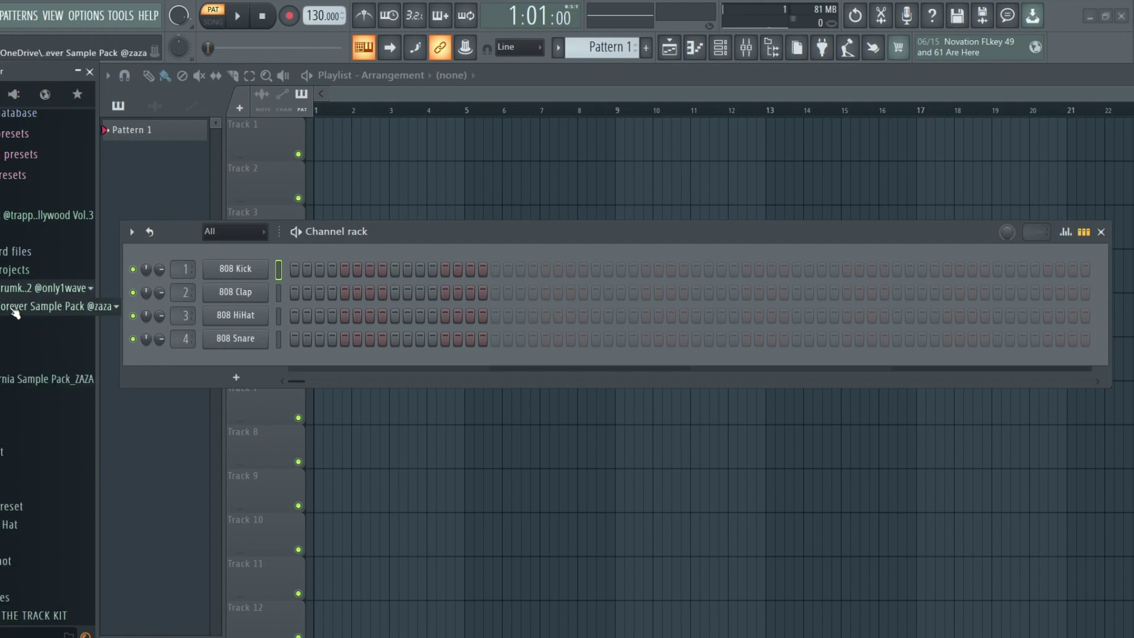
left_click(14, 309)
scroll(22, 372, "down", 3)
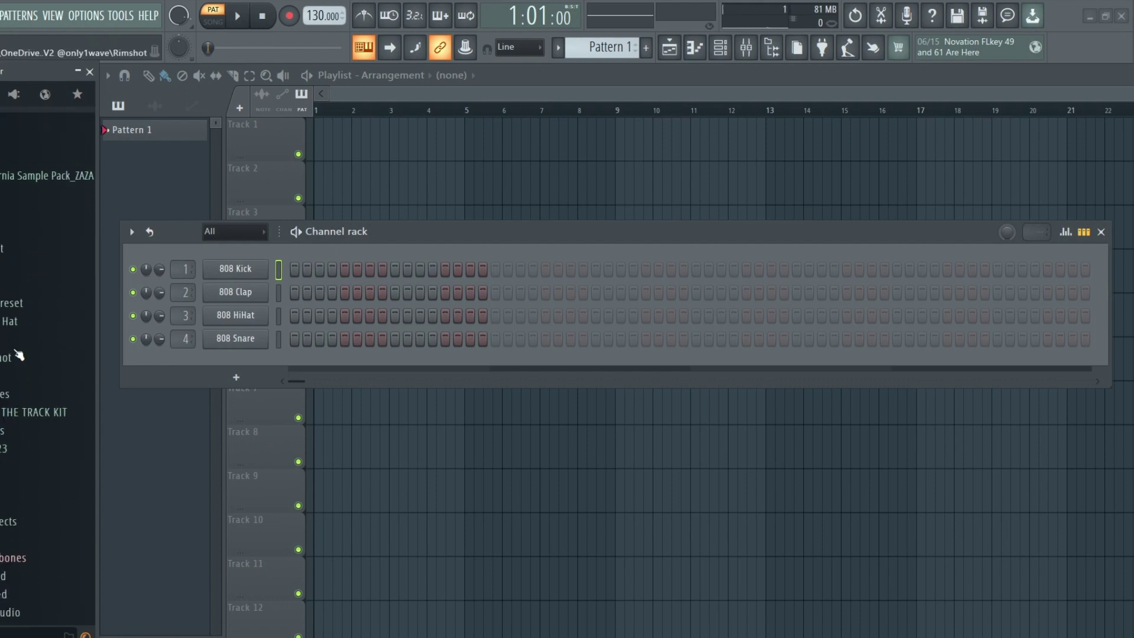
scroll(15, 349, "up", 3)
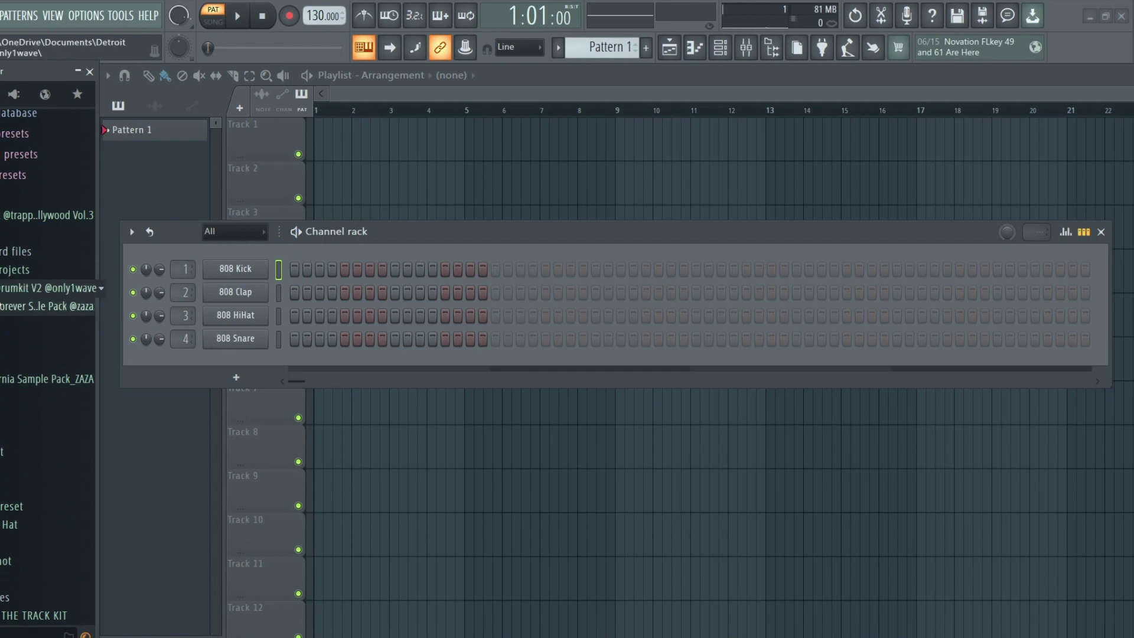
left_click(1, 293)
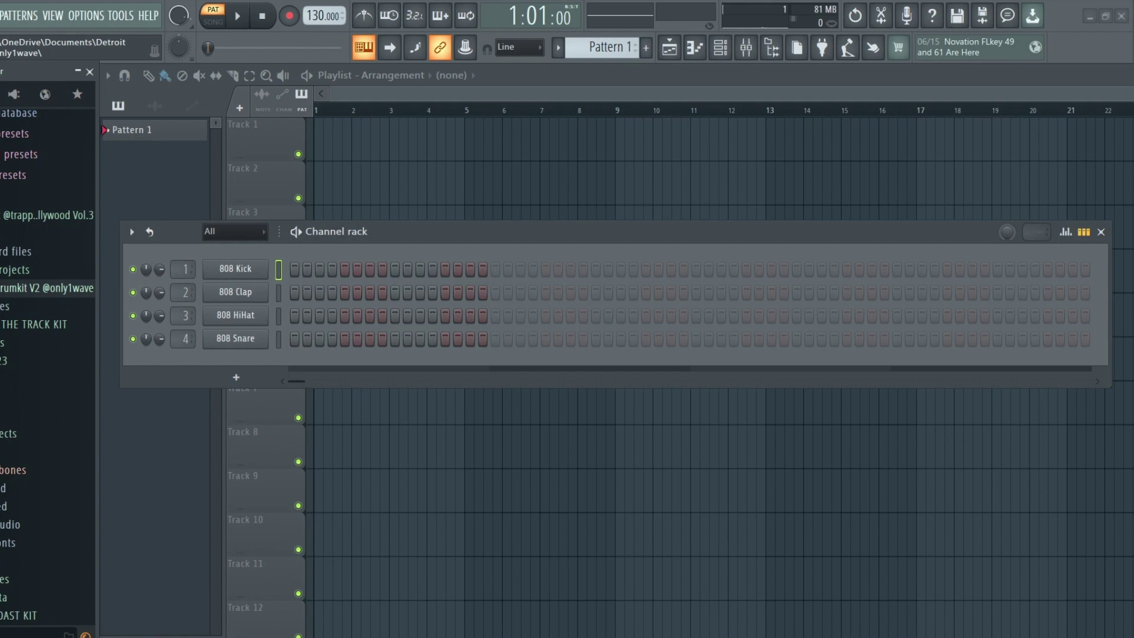
Step: Look through the EVO ON THE TRACK KIT folder and its Loops subfolder, and collapse them
left_click(17, 324)
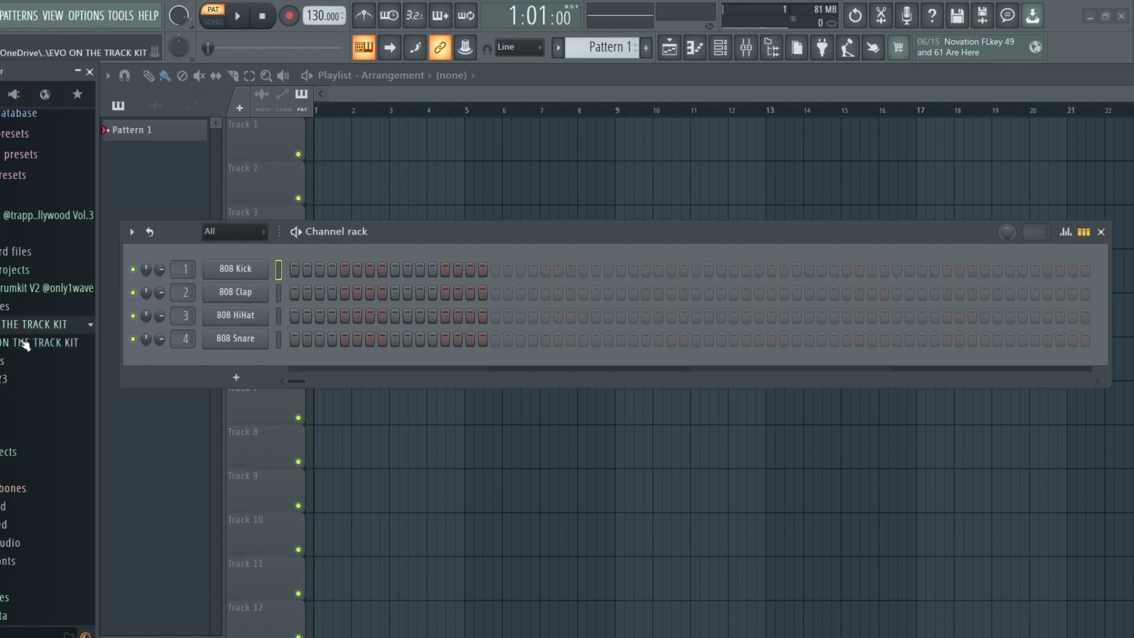
left_click(25, 343)
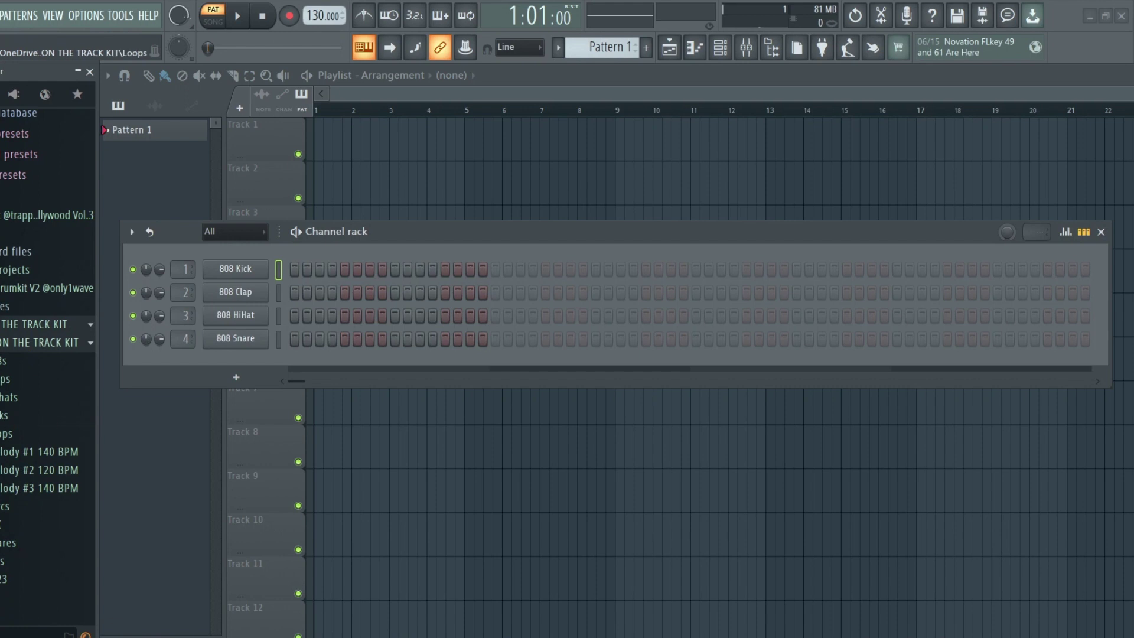
left_click(8, 430)
scroll(59, 406, "down", 2)
scroll(48, 387, "up", 2)
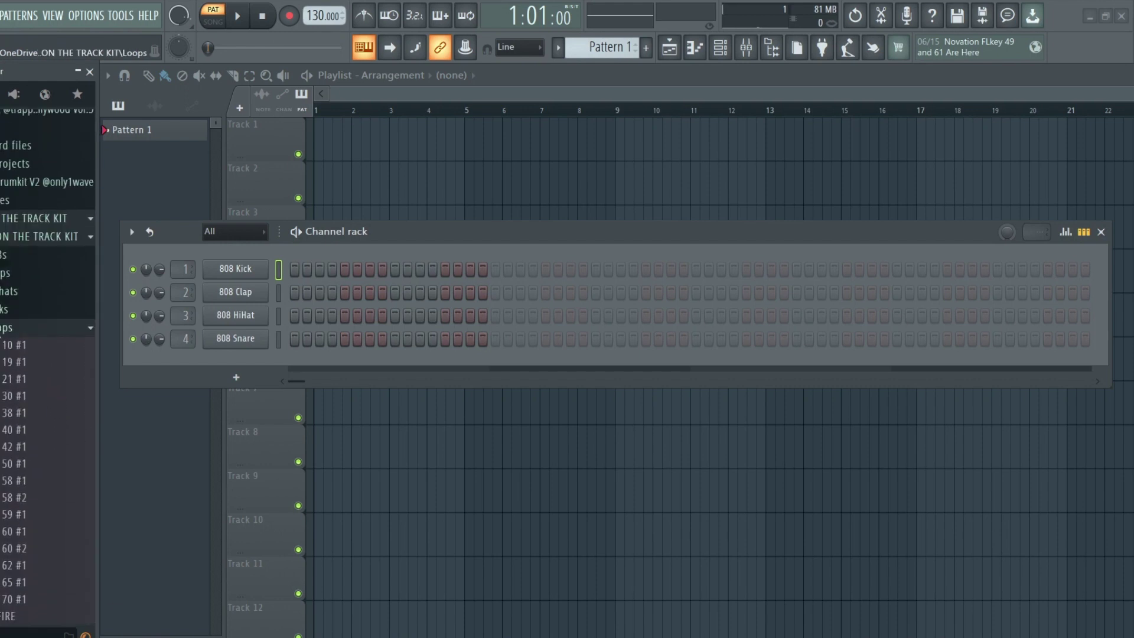
left_click(2, 329)
left_click(8, 241)
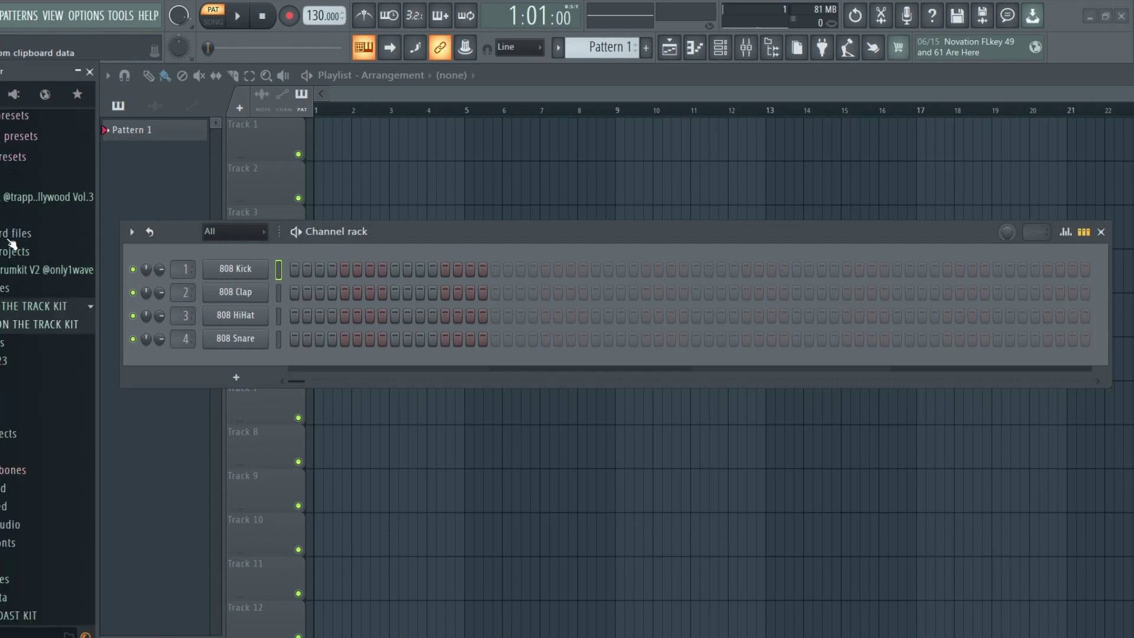
left_click(16, 310)
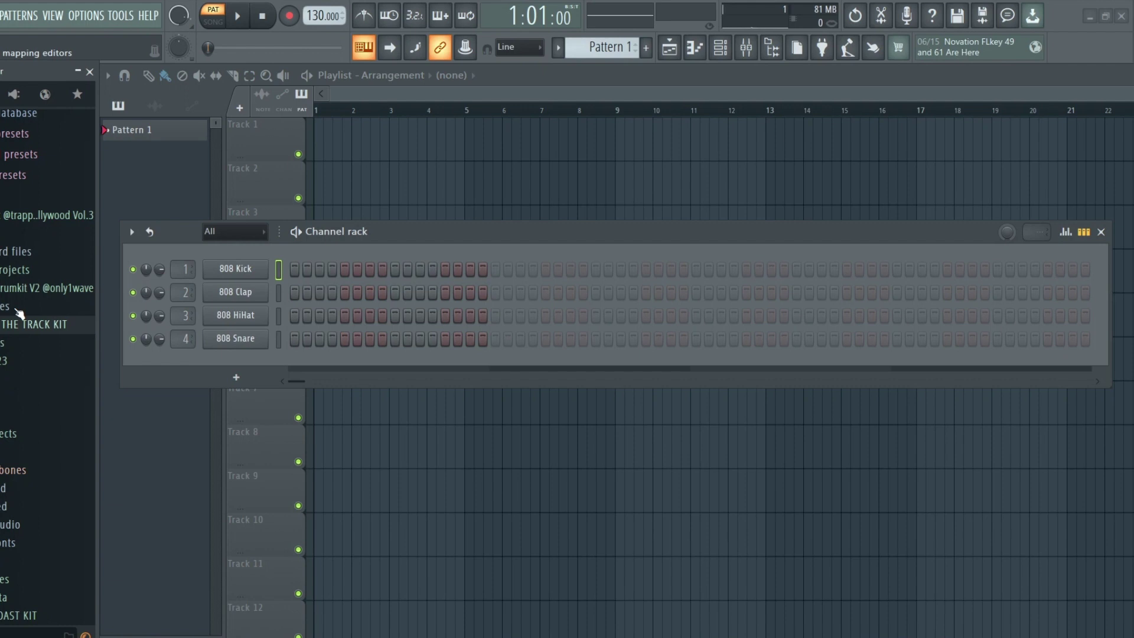
left_click(3, 365)
left_click(2, 365)
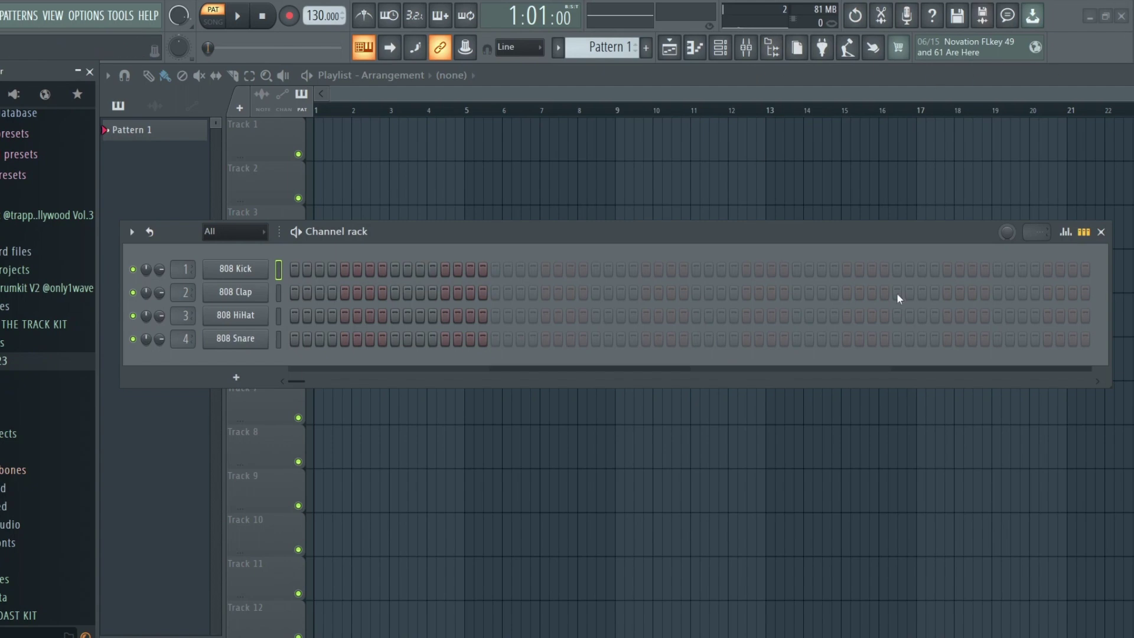
Step: Switch to the browser and look through the sample pack videos on Zaza's YouTube channel
left_click(1090, 18)
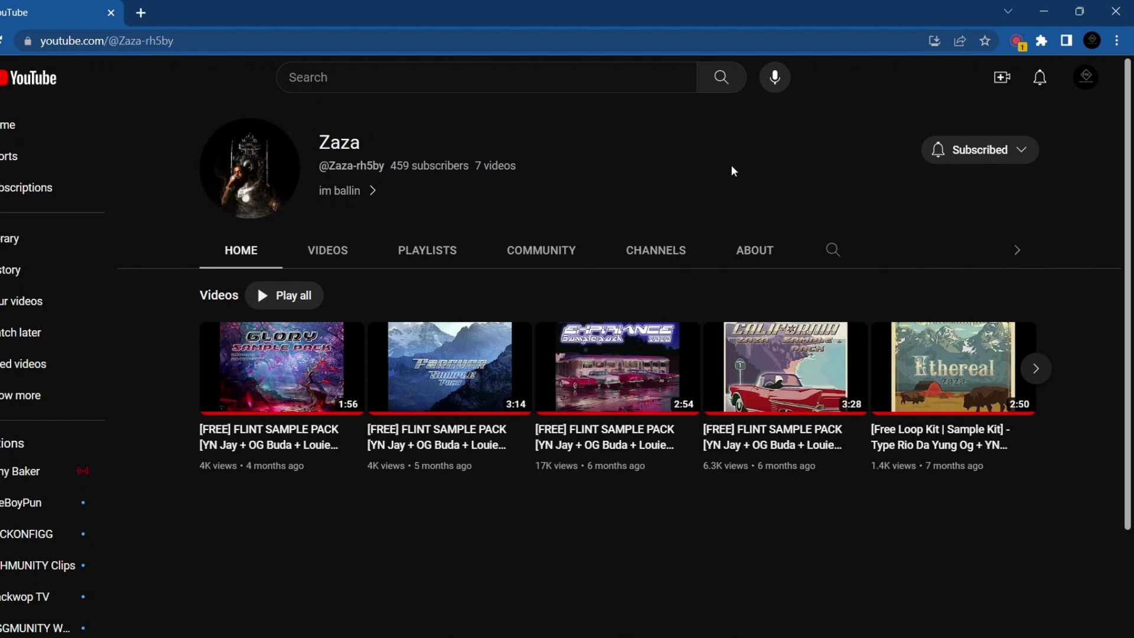
left_click(1037, 369)
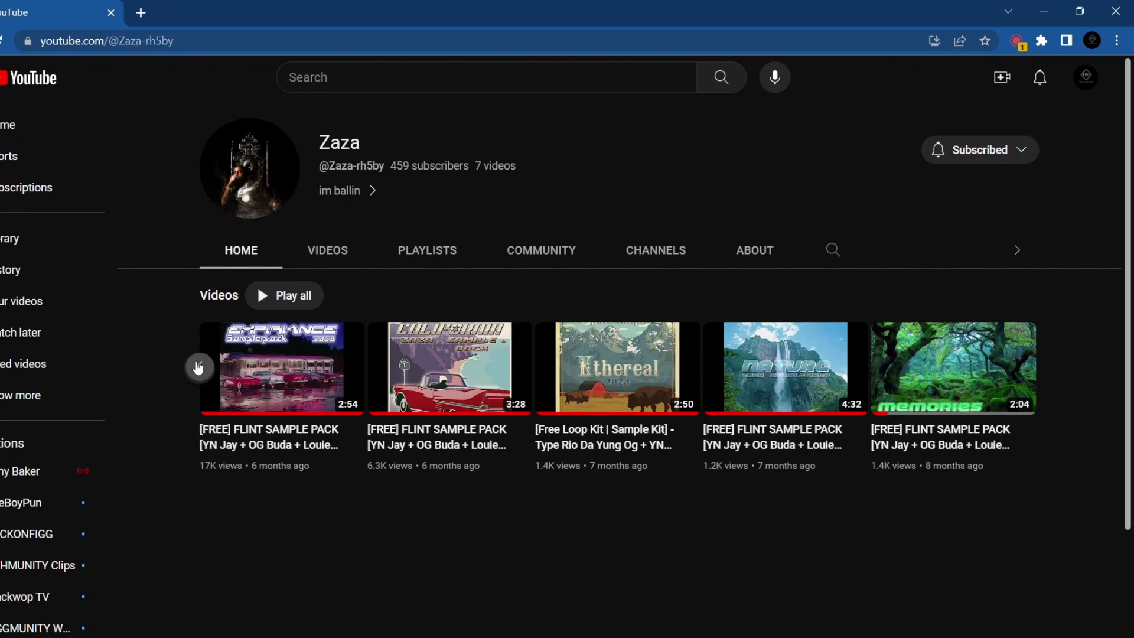
left_click(199, 368)
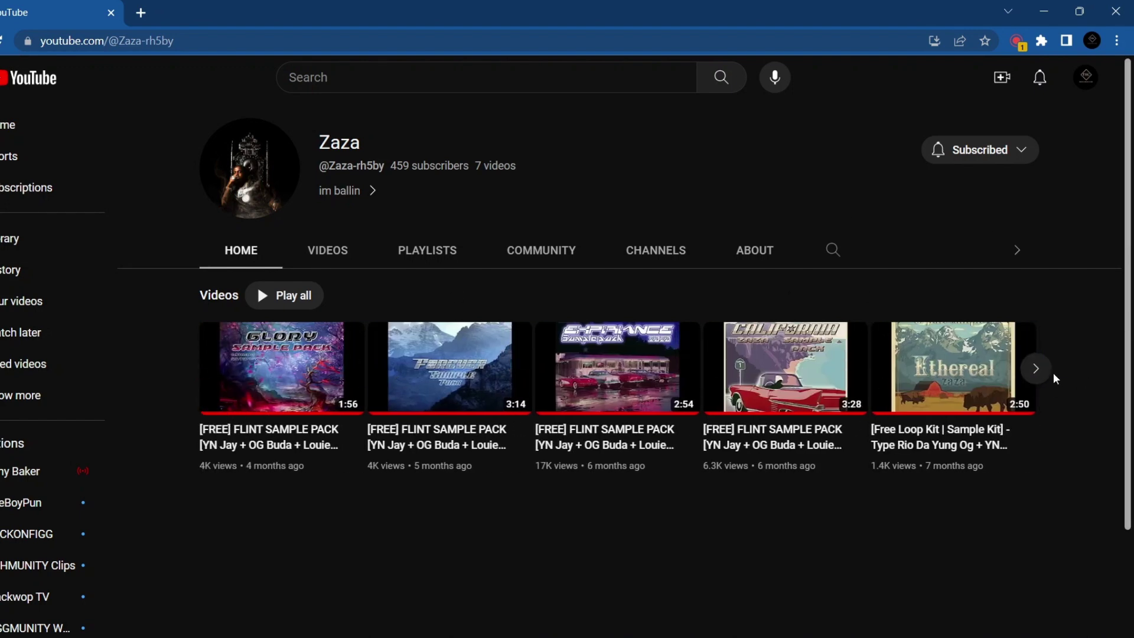
left_click(1037, 369)
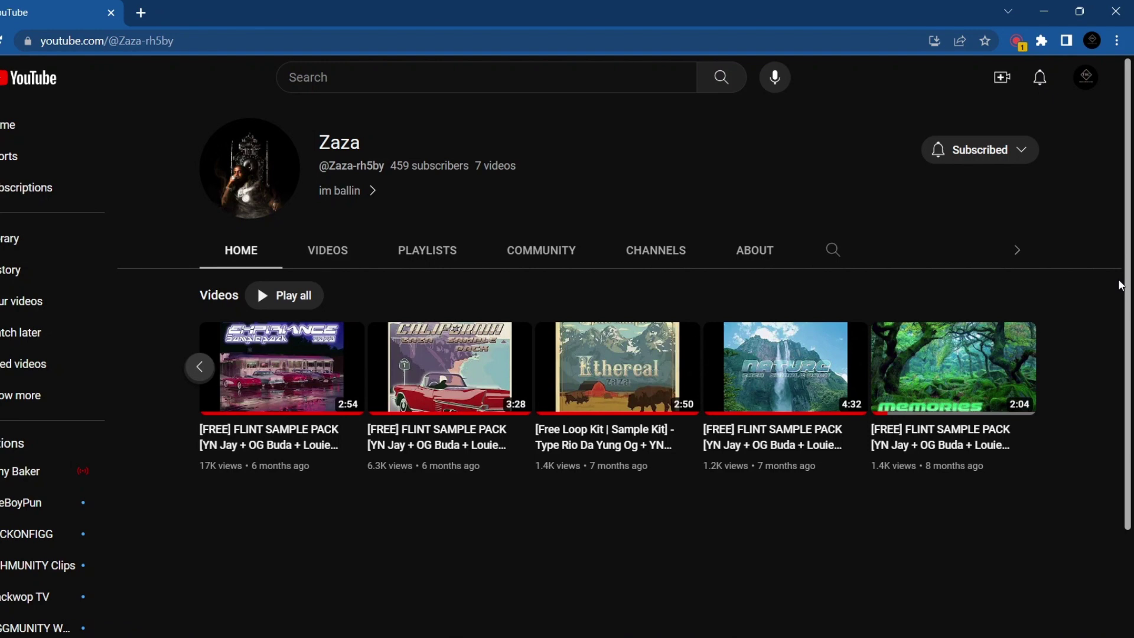
Step: Open the Memories Flint sample pack video, mute it, skip the ad and pause playback
left_click(954, 367)
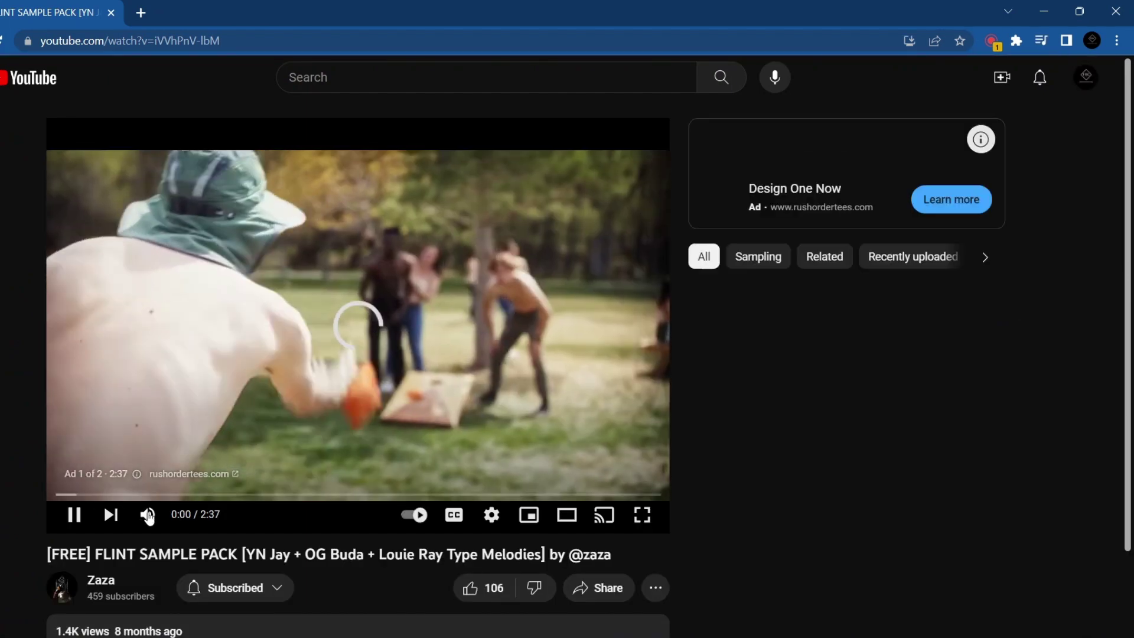
left_click(147, 515)
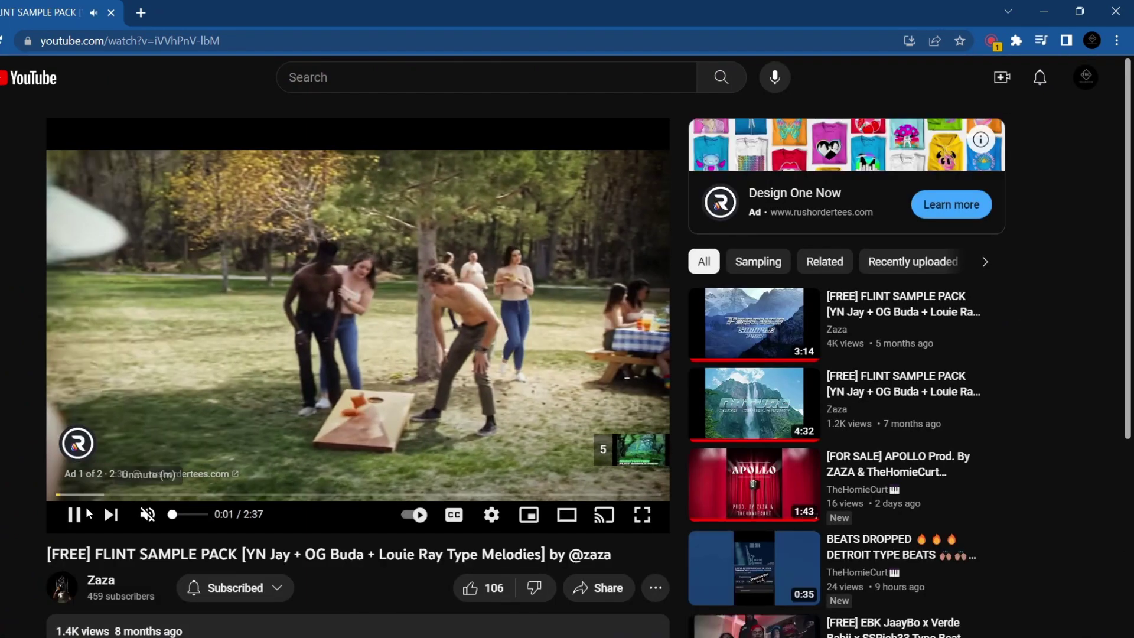
left_click(74, 513)
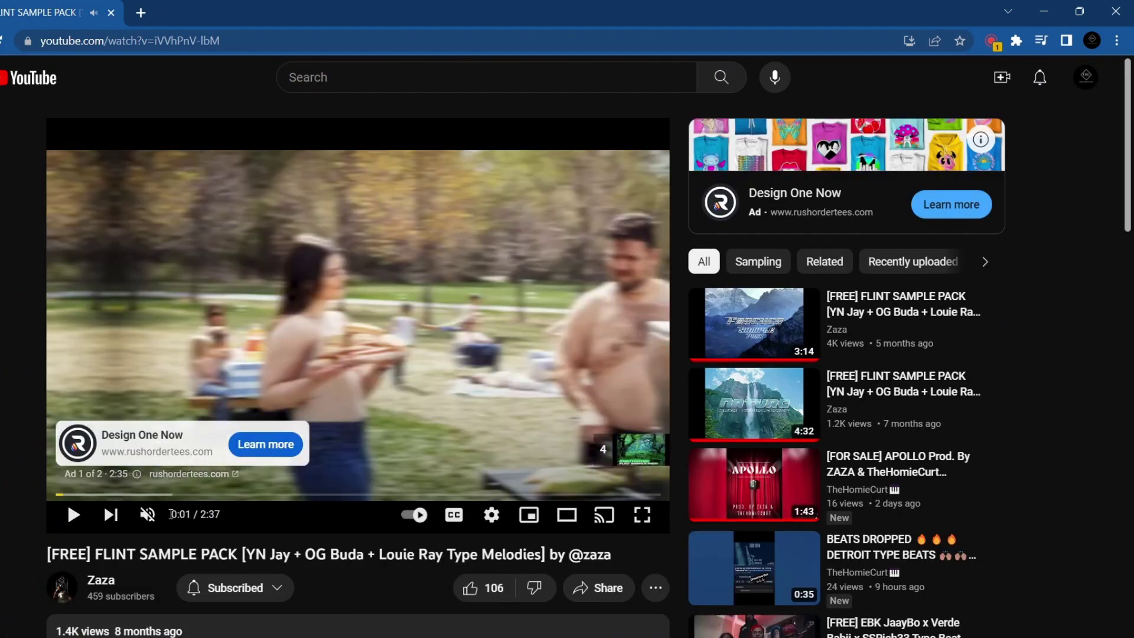
left_click(73, 515)
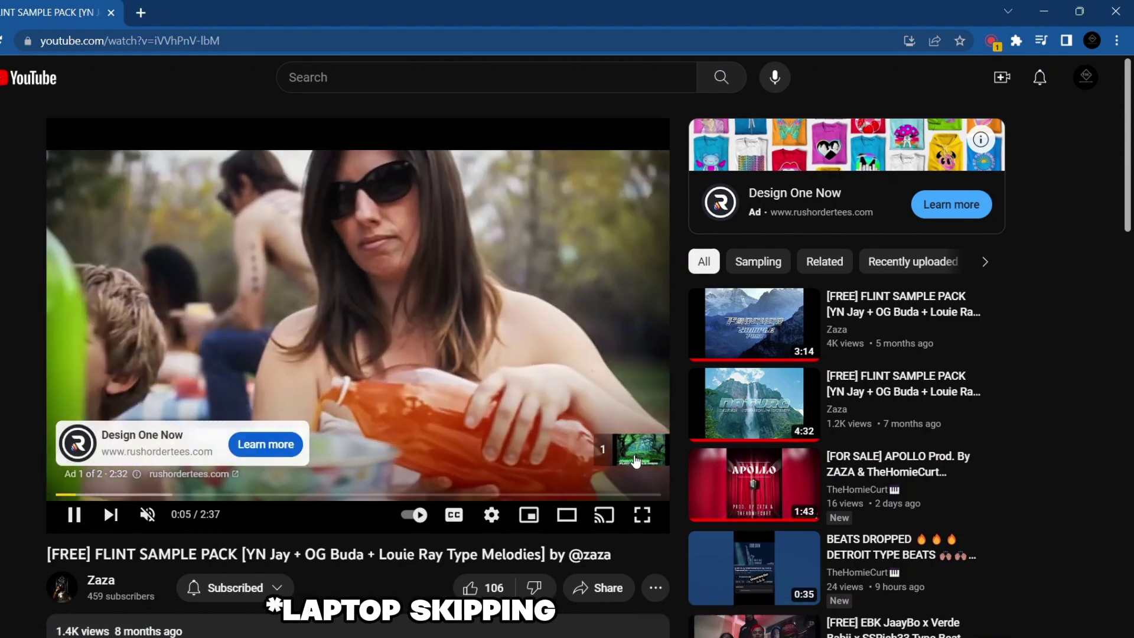
left_click(597, 460)
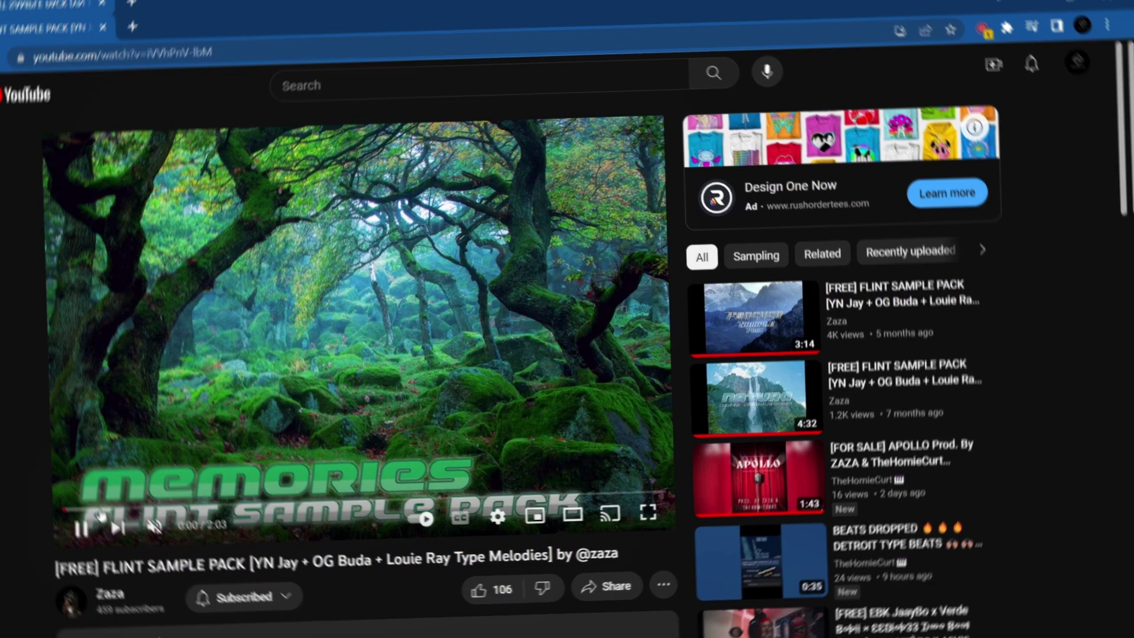
left_click(83, 524)
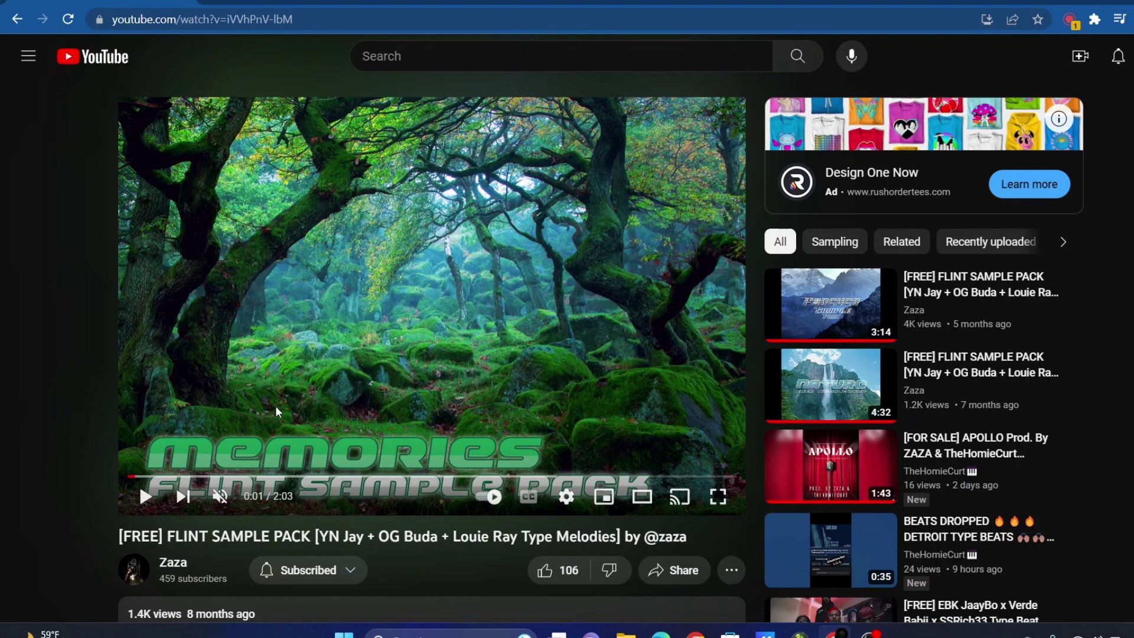
Step: Expand the video's description and examine it and the pinned comment for the sample pack's download link
scroll(349, 319, "down", 1)
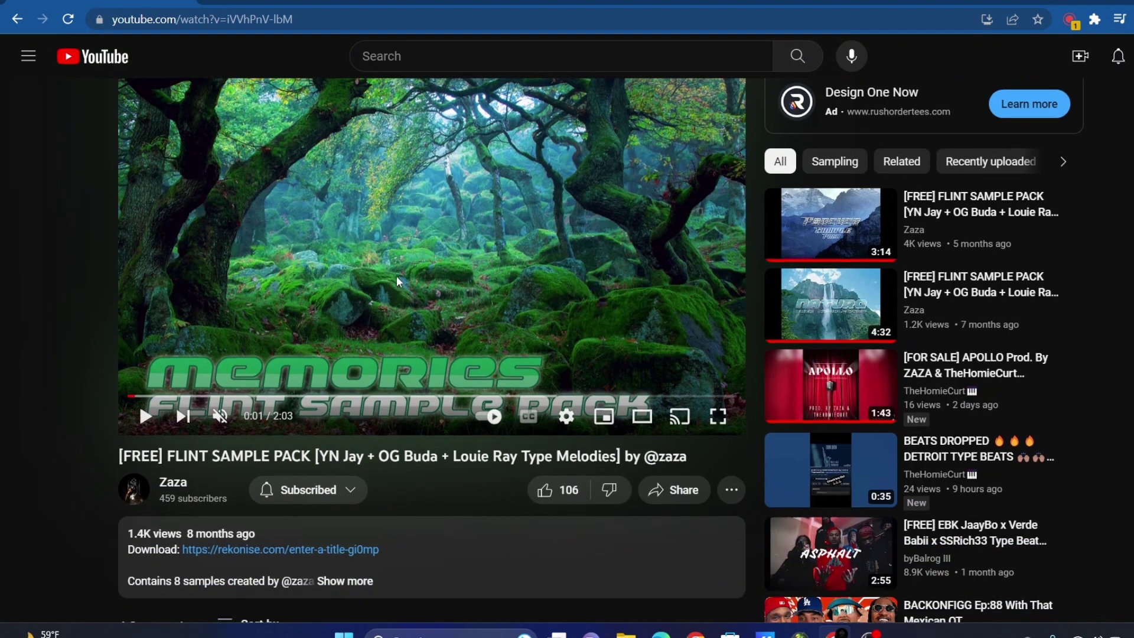
scroll(354, 312, "down", 1)
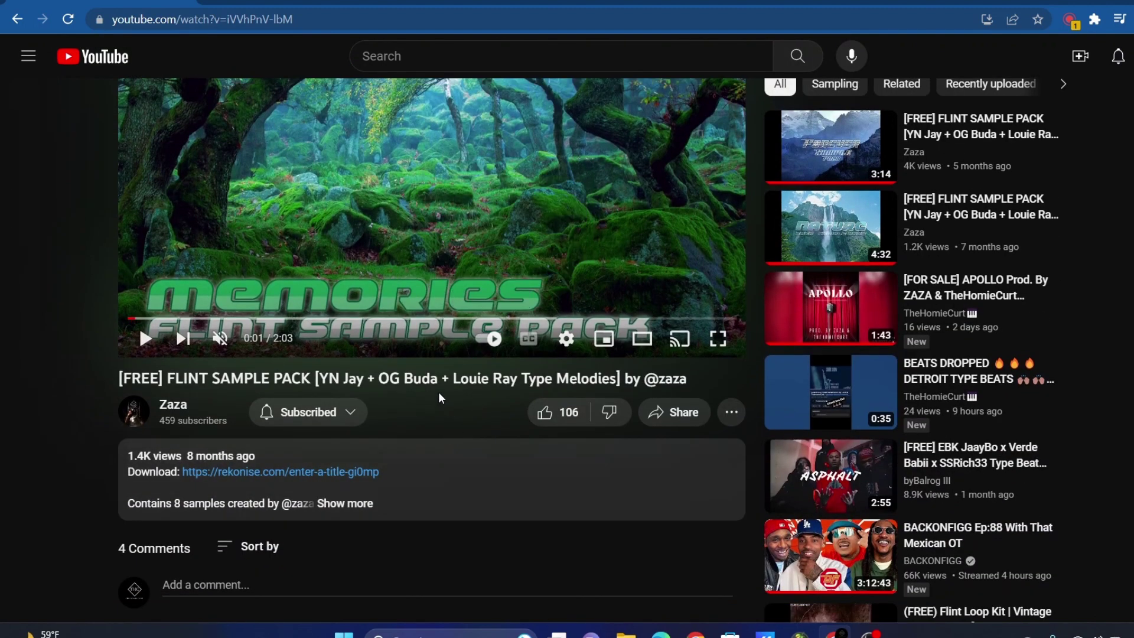
scroll(467, 381, "down", 2)
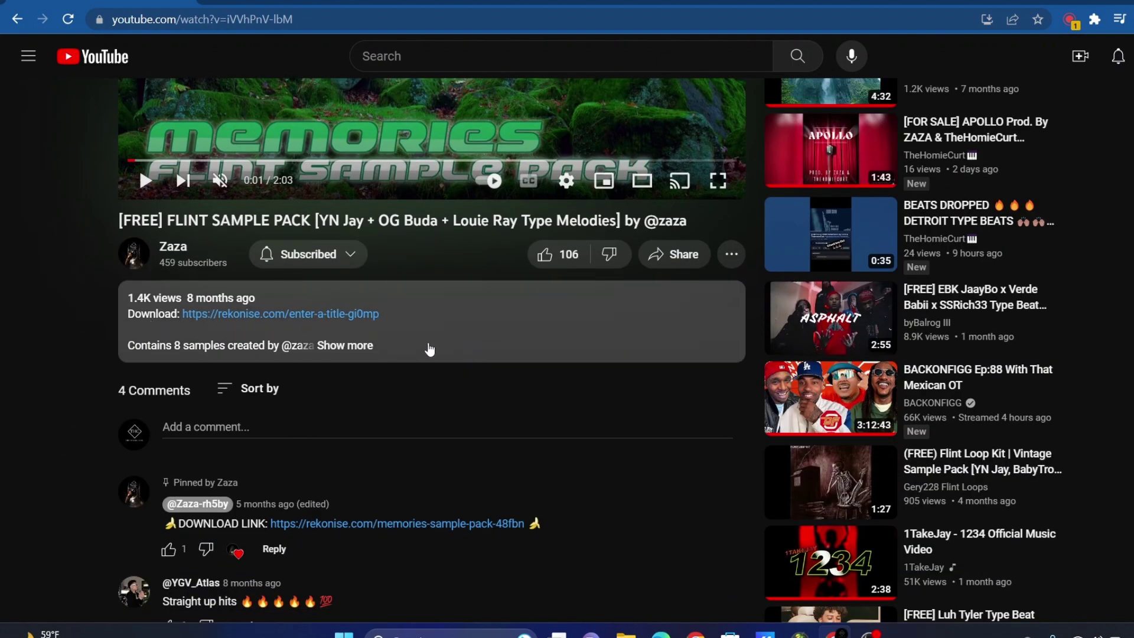
left_click(359, 348)
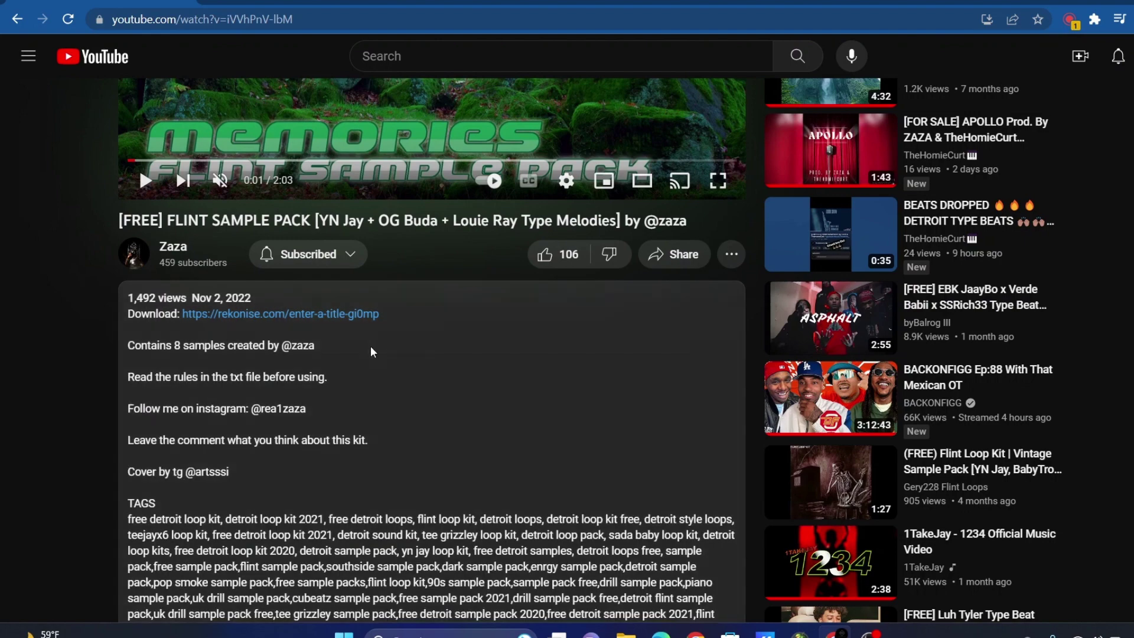
scroll(458, 351, "down", 2)
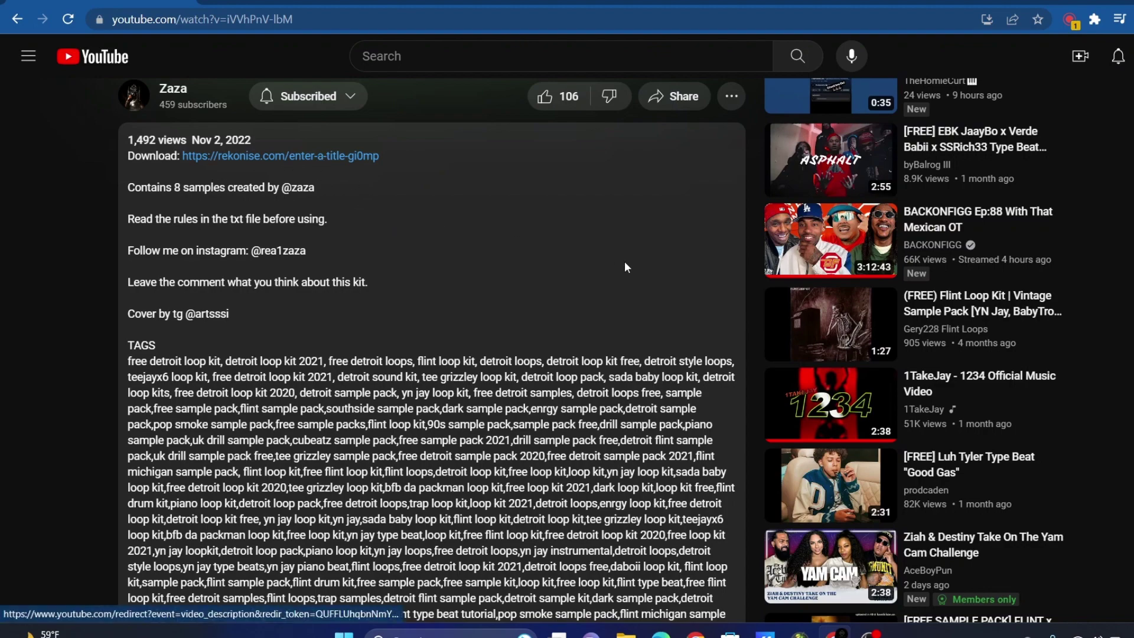
scroll(569, 256, "down", 5)
scroll(569, 257, "down", 6)
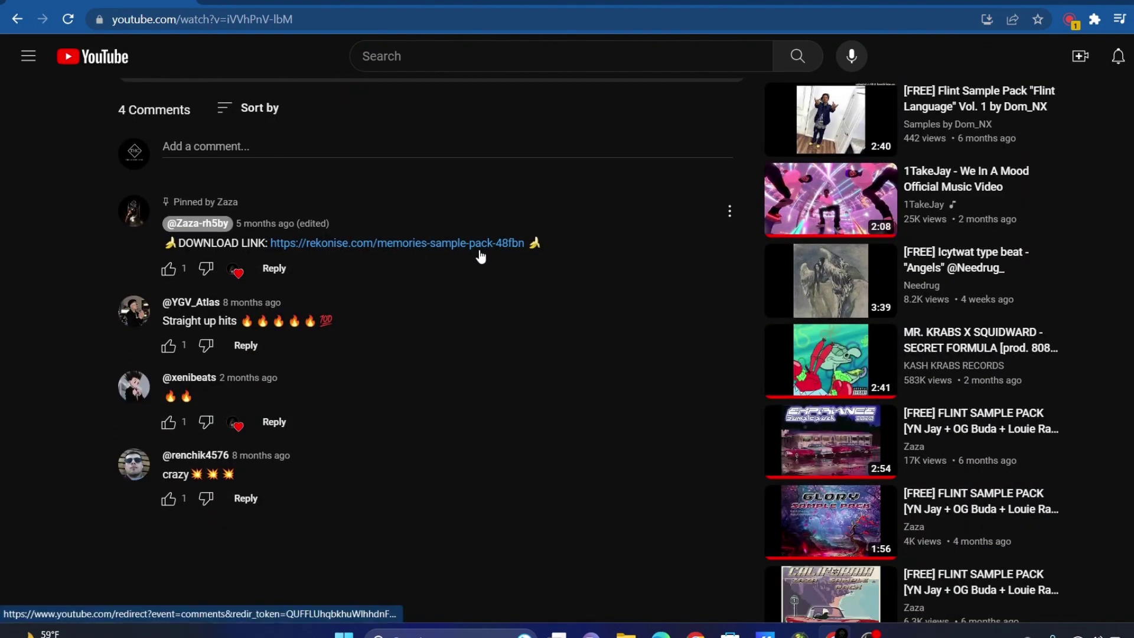
scroll(353, 266, "up", 6)
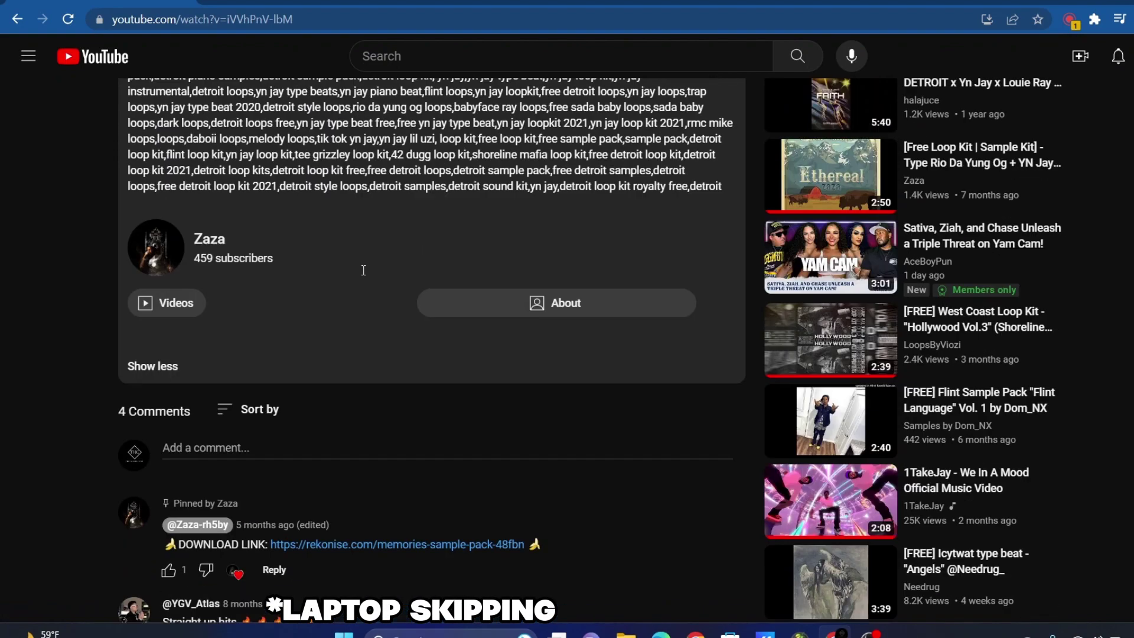
Step: Review the video's description and pinned comment, and open the Rekonise download link in the description
scroll(364, 270, "up", 3)
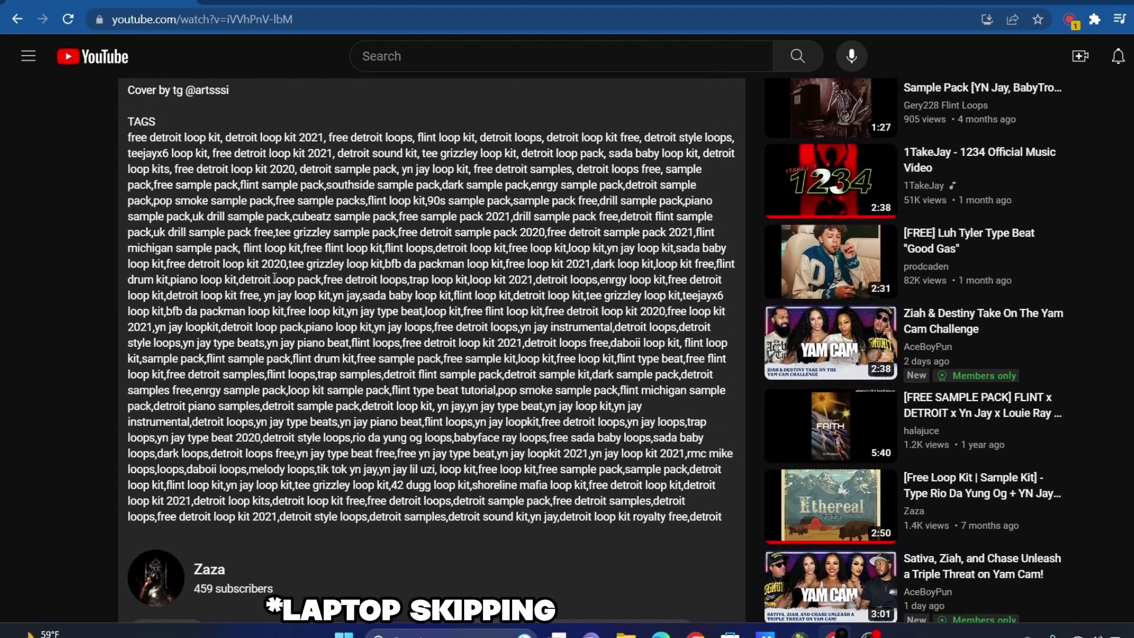
scroll(292, 278, "down", 14)
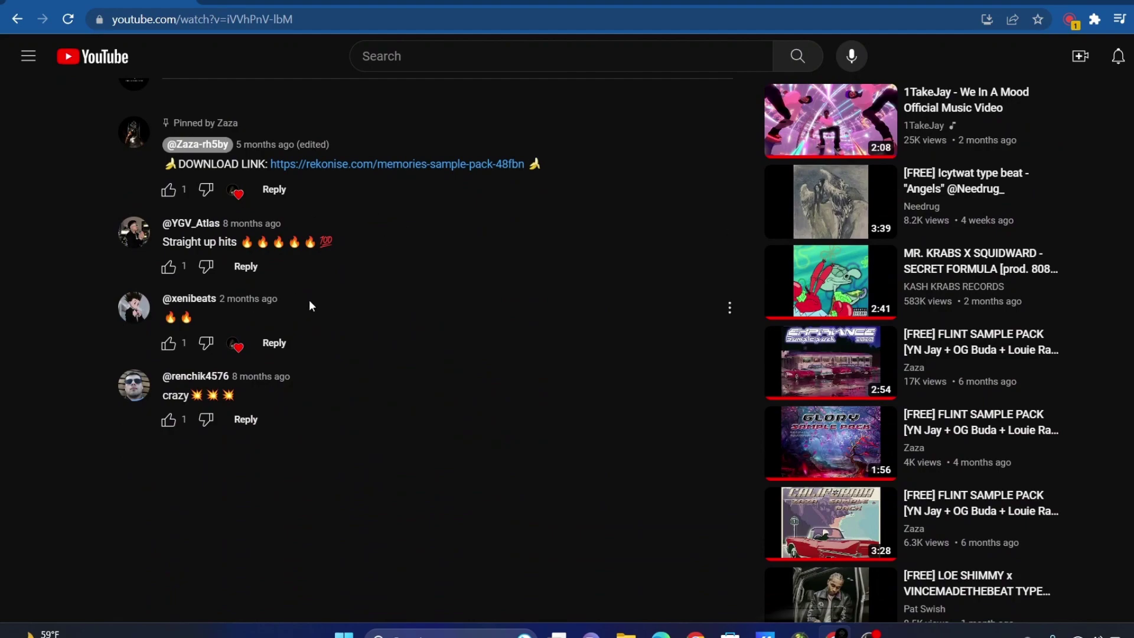
scroll(299, 286, "up", 14)
scroll(310, 286, "down", 12)
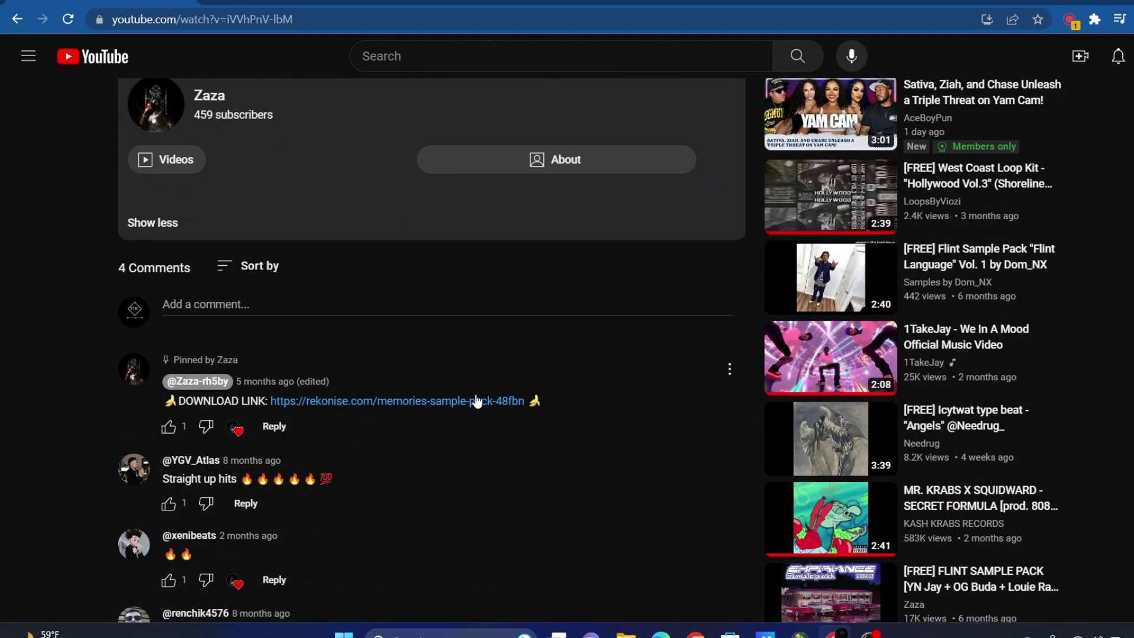
scroll(462, 385, "up", 7)
scroll(461, 430, "down", 2)
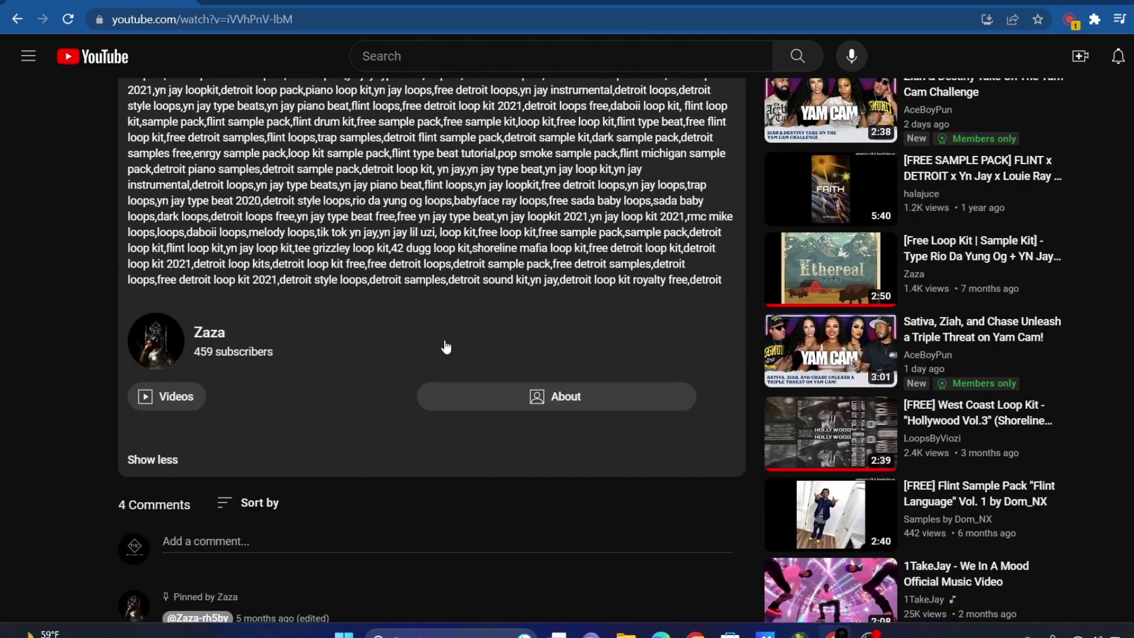
scroll(443, 347, "up", 10)
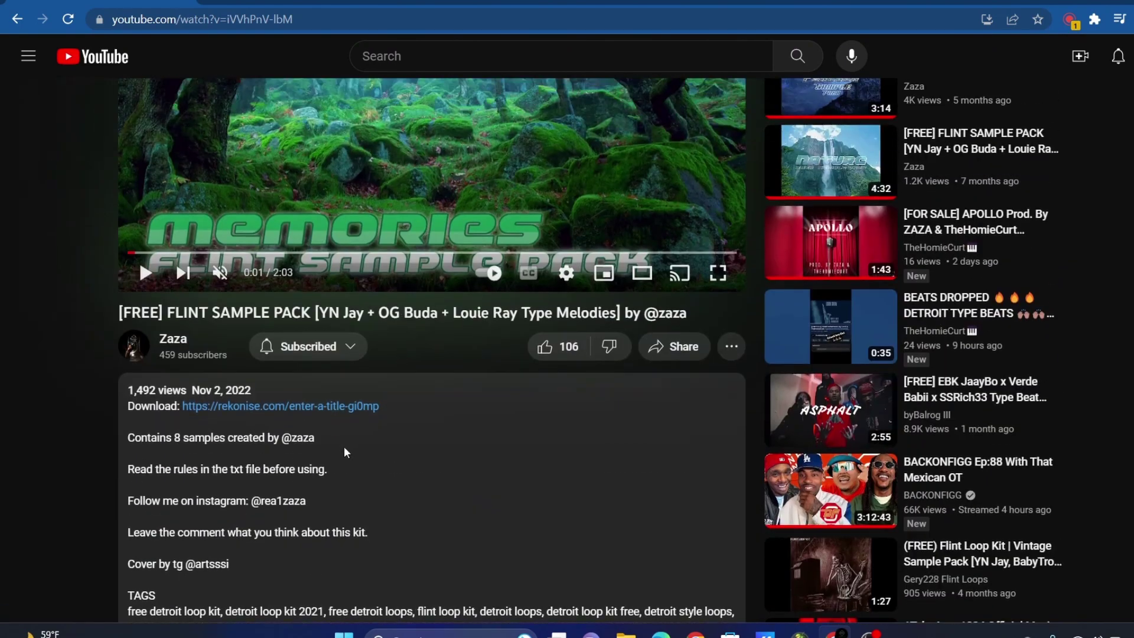
left_click(309, 408)
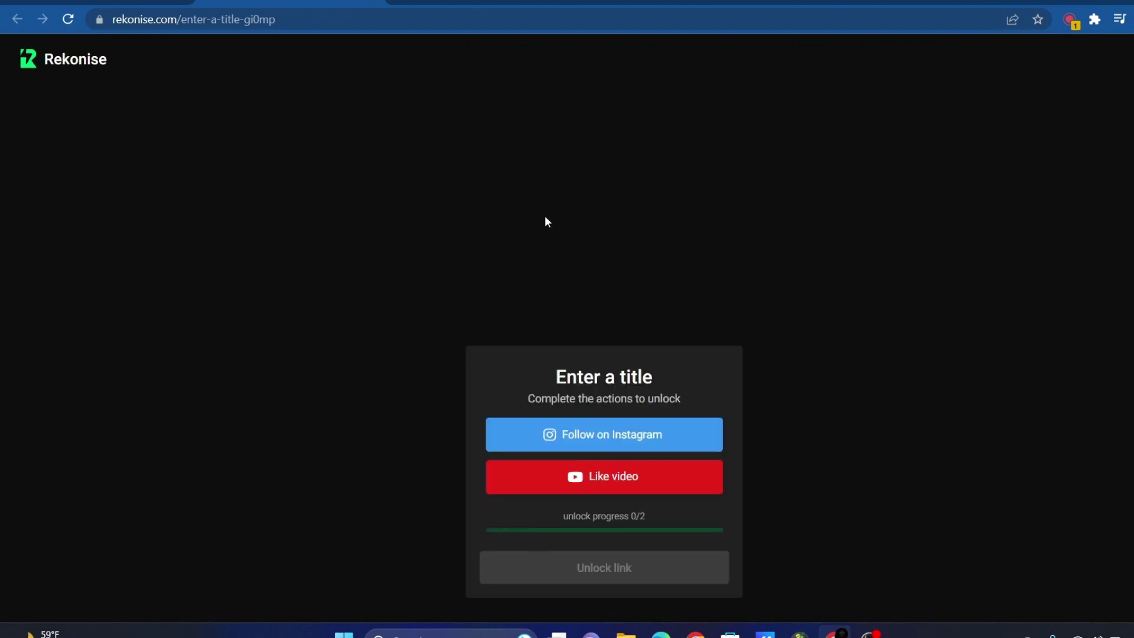
Step: Complete the Follow on Instagram unlock action and return to the Rekonise page
scroll(524, 230, "down", 1)
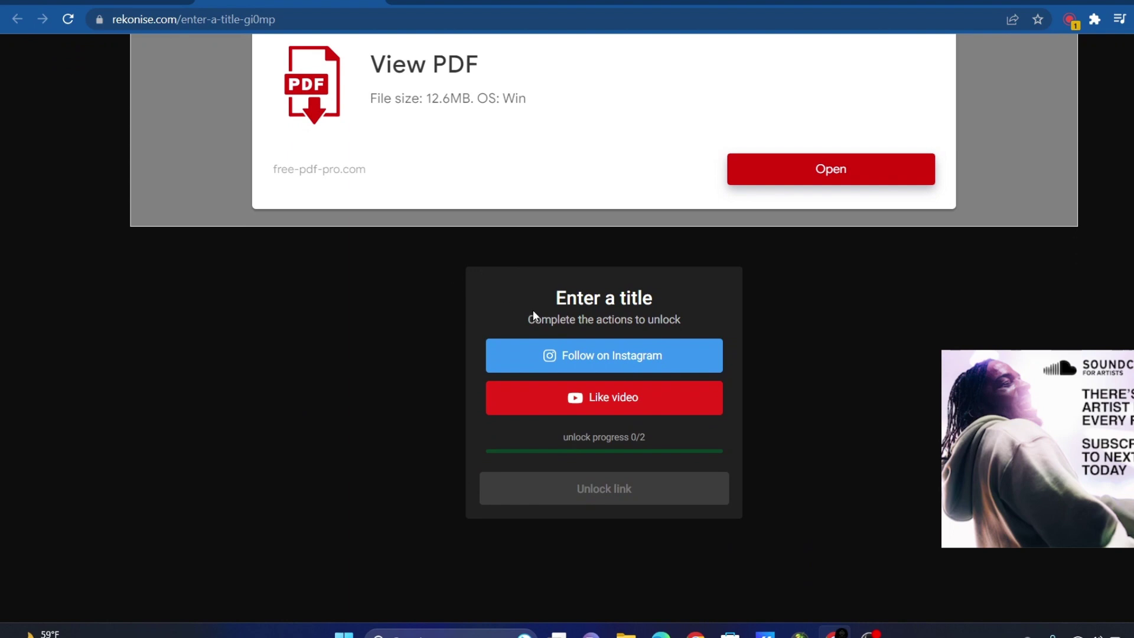
scroll(643, 309, "down", 1)
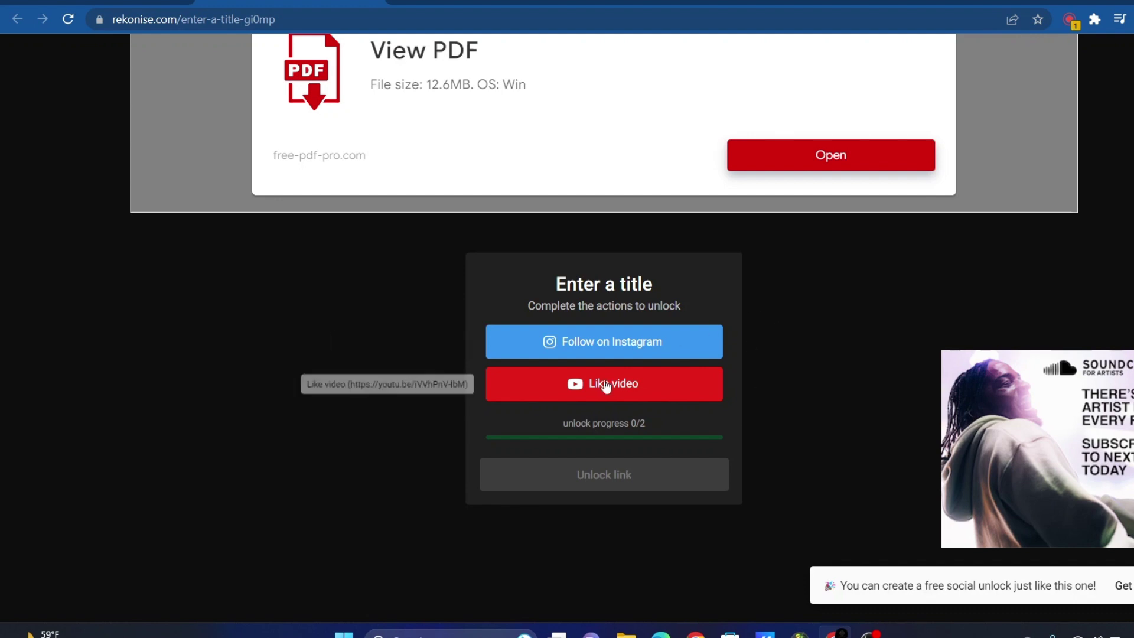
left_click(639, 342)
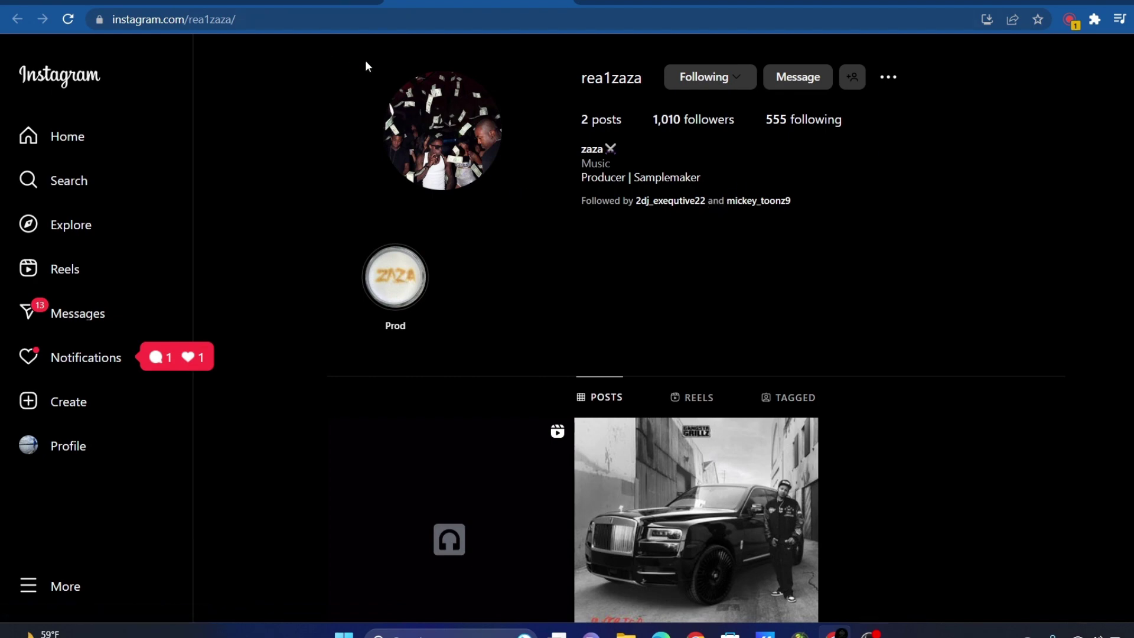
key("ctrl+w")
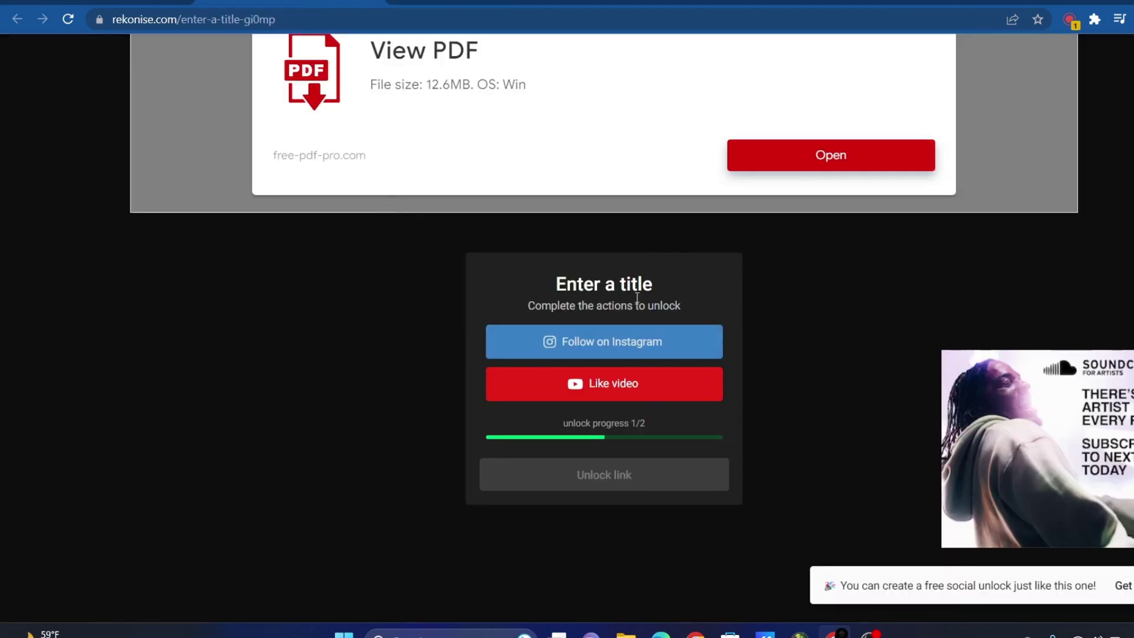
Step: Complete the Like video action by liking the Memories sample pack video, and unlock the download link
left_click(636, 393)
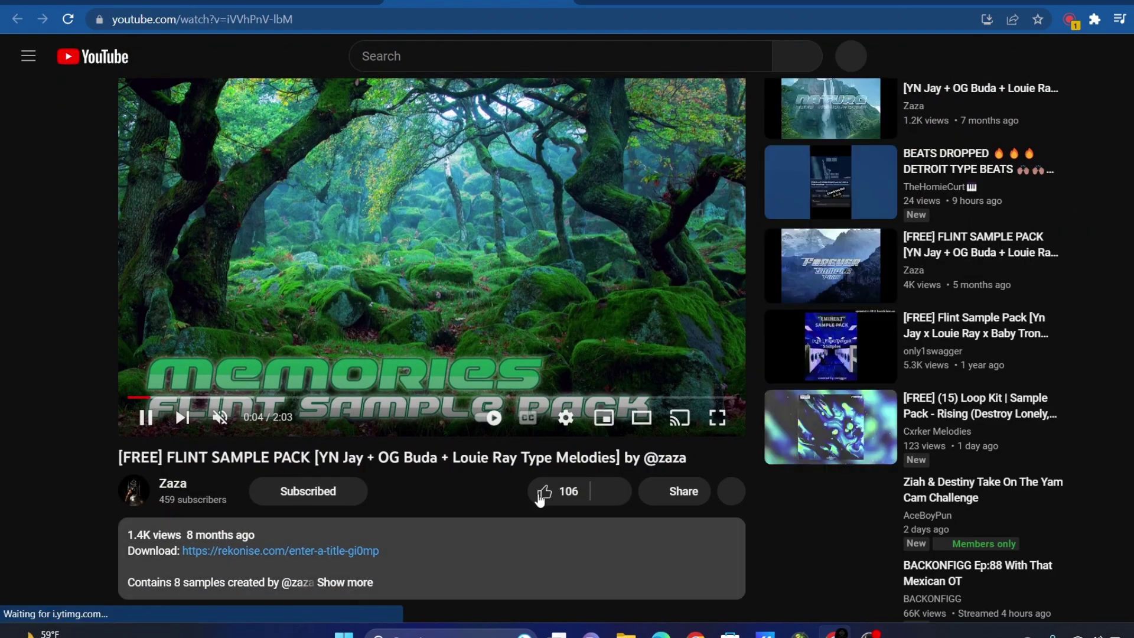
left_click(540, 493)
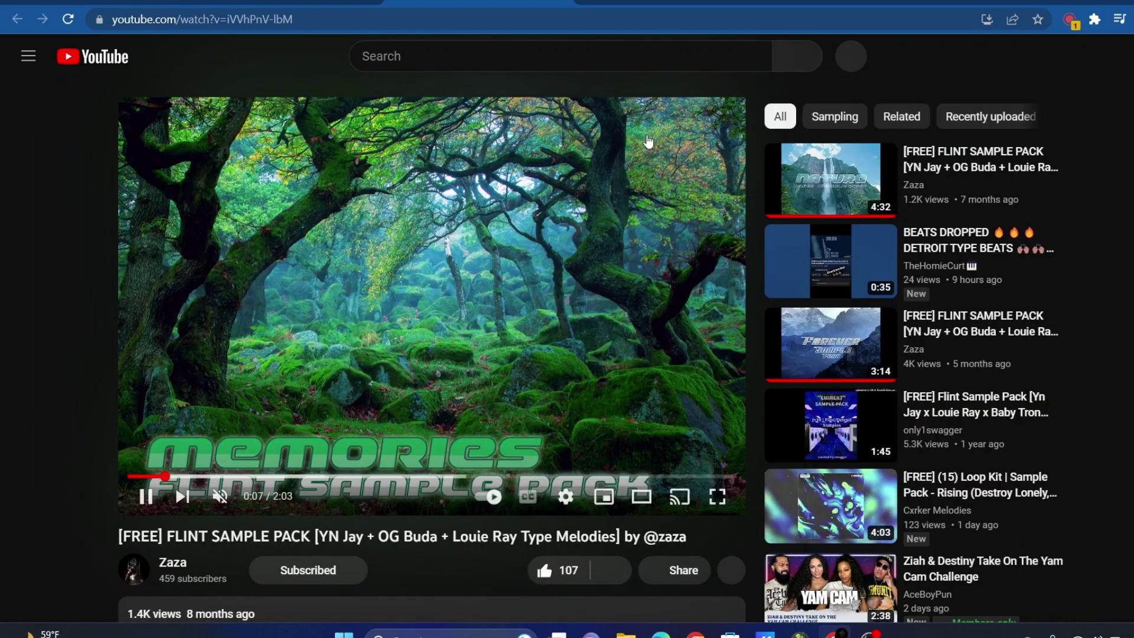
left_click(289, 2)
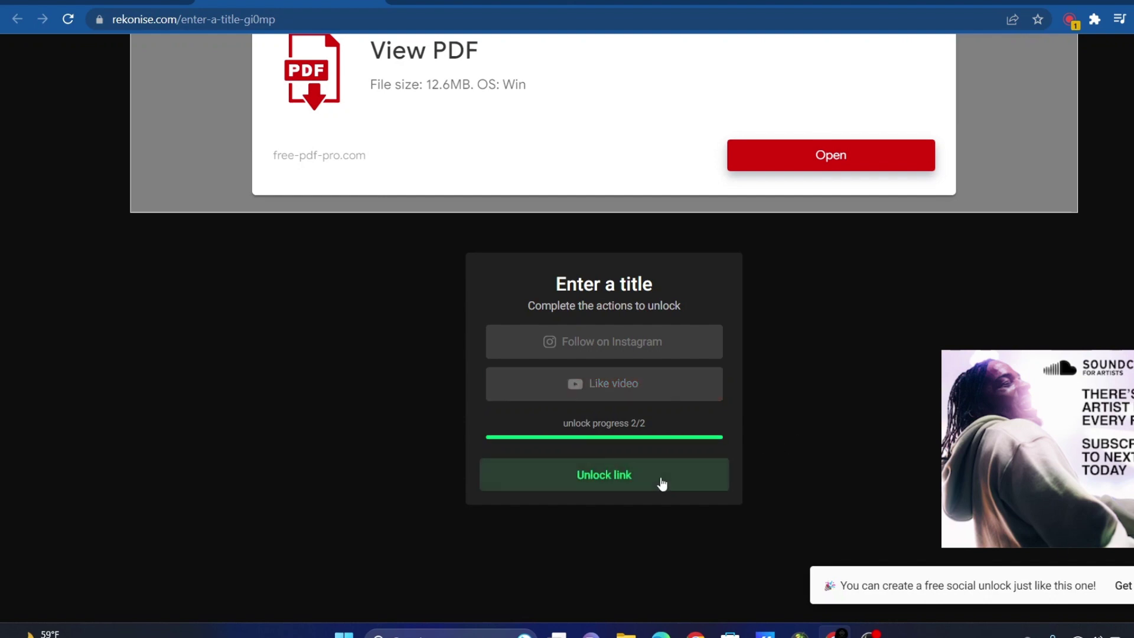
left_click(663, 480)
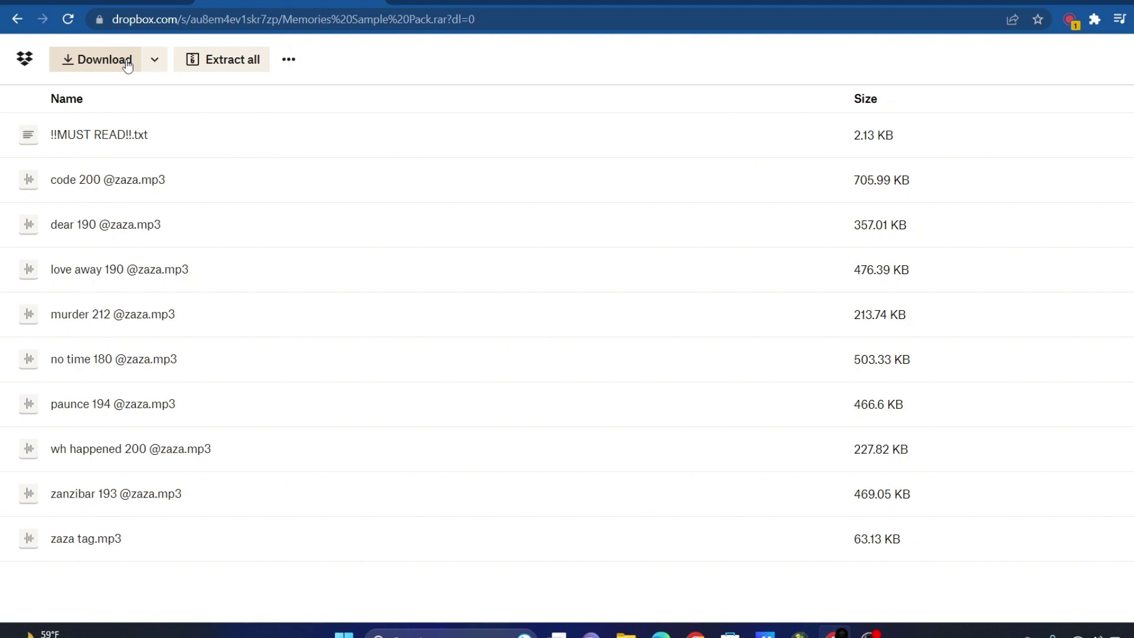
Step: Extract all files of the Memories Sample Pack archive to Dropbox and open the extracted folder
left_click(229, 63)
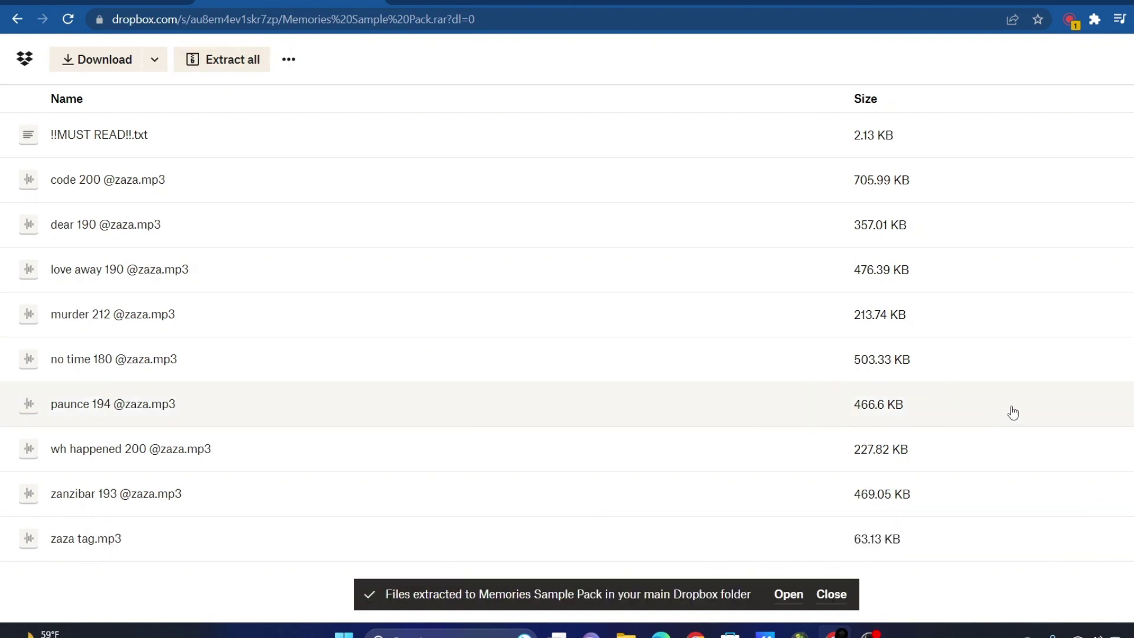
left_click(788, 595)
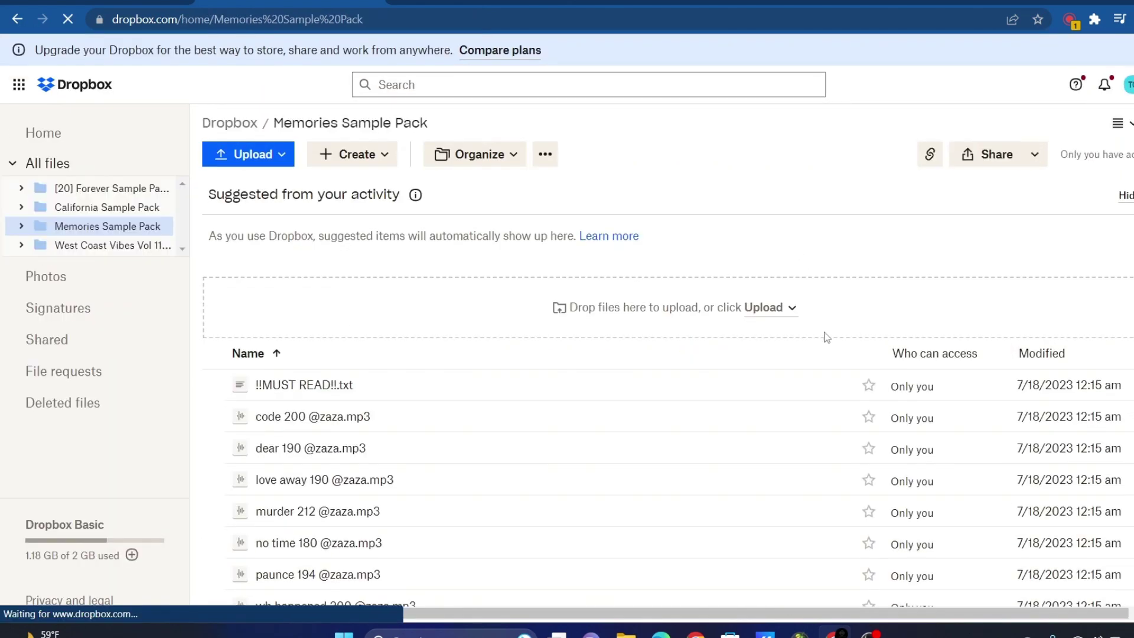
Step: Select all the audio files and !!MUST READ!!.txt in the Memories Sample Pack folder and download them
scroll(823, 334, "down", 2)
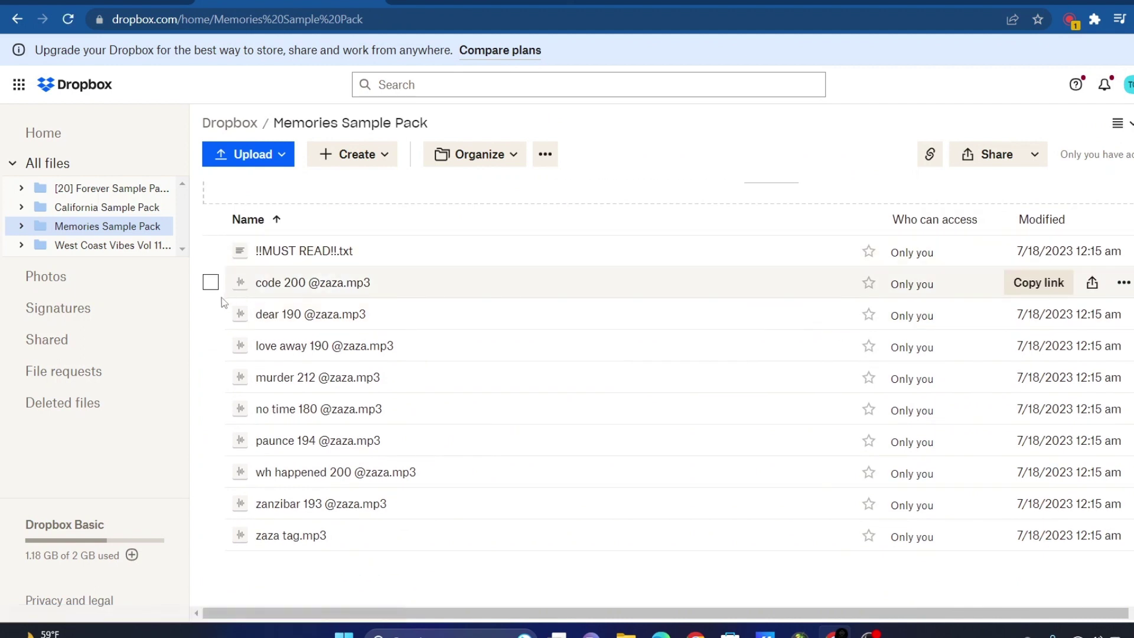
left_click(210, 283)
left_click(210, 322)
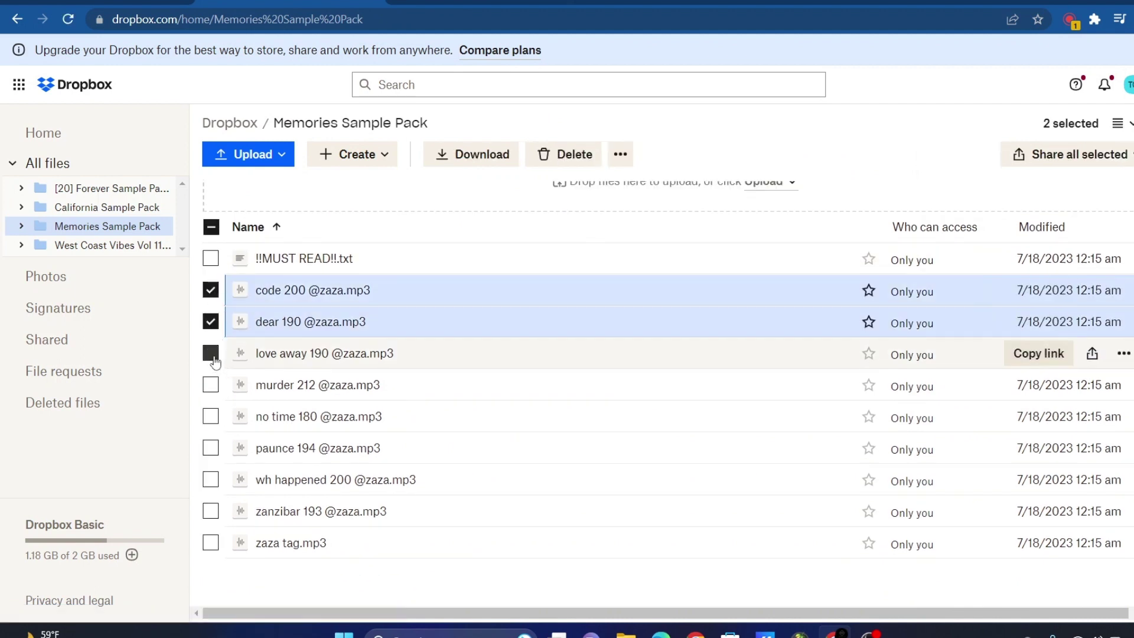
left_click(211, 353)
left_click(211, 384)
left_click(210, 416)
left_click(211, 448)
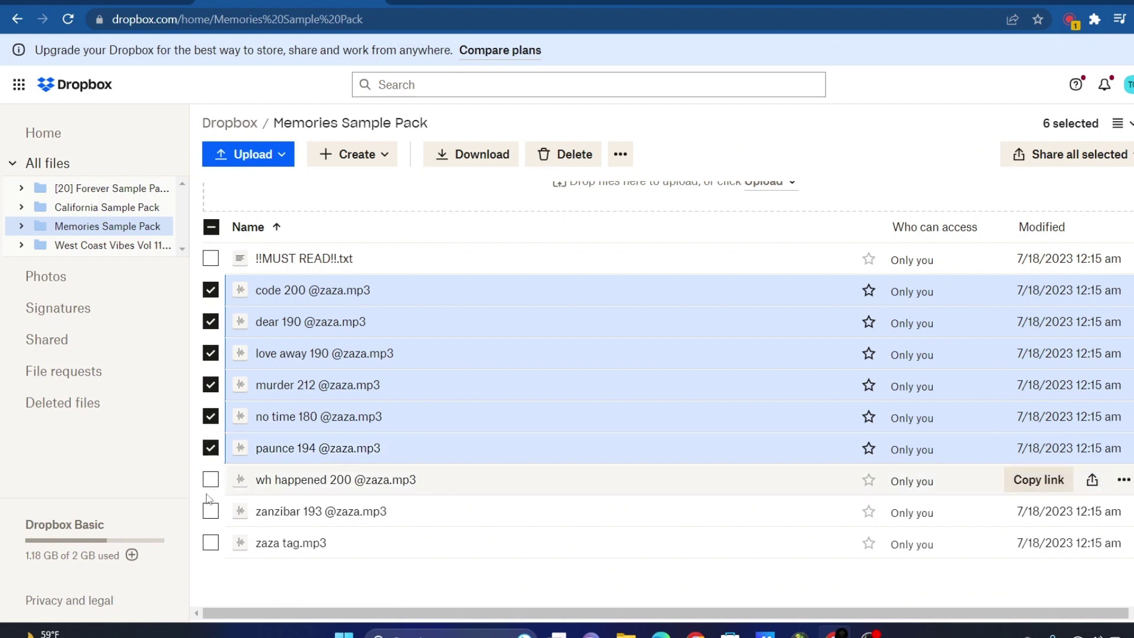
left_click(210, 479)
left_click(210, 511)
left_click(210, 543)
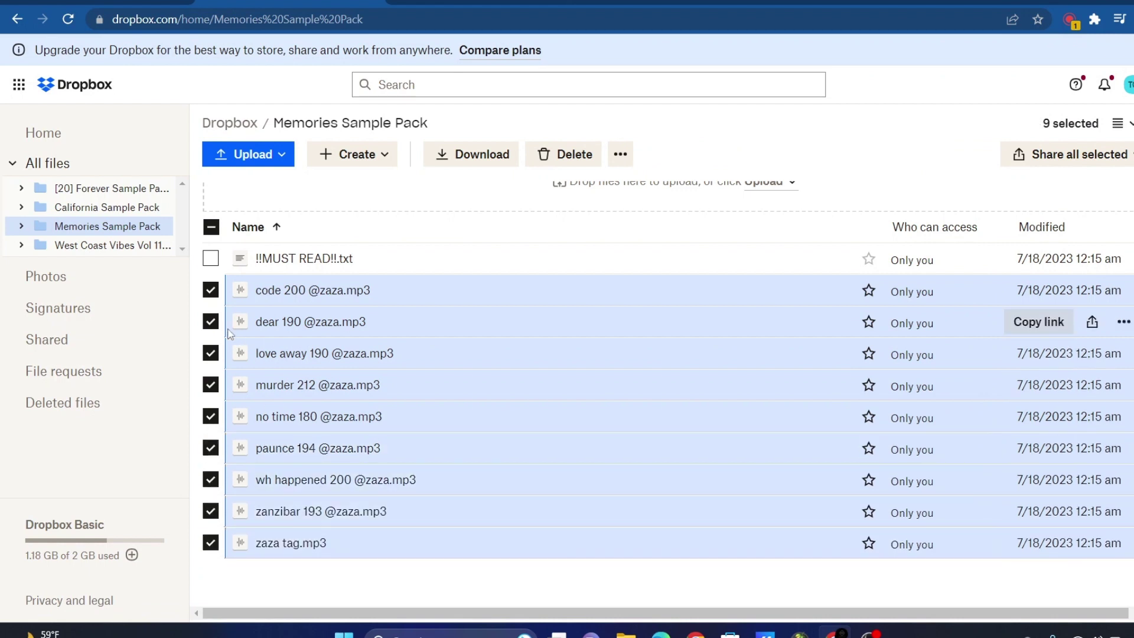
left_click(210, 258)
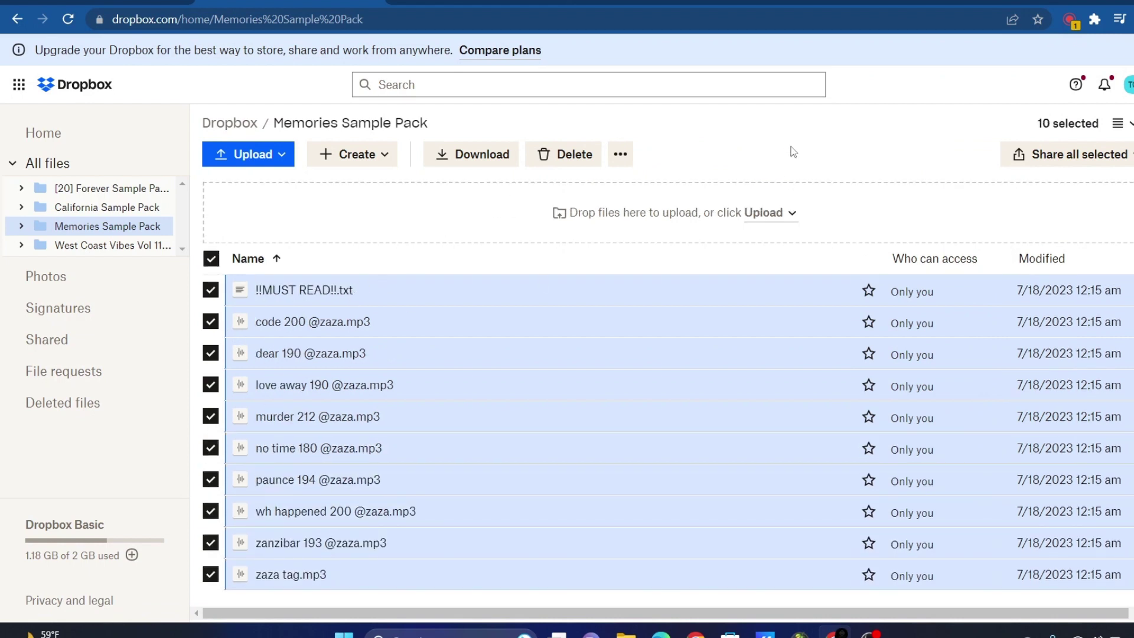
left_click(474, 167)
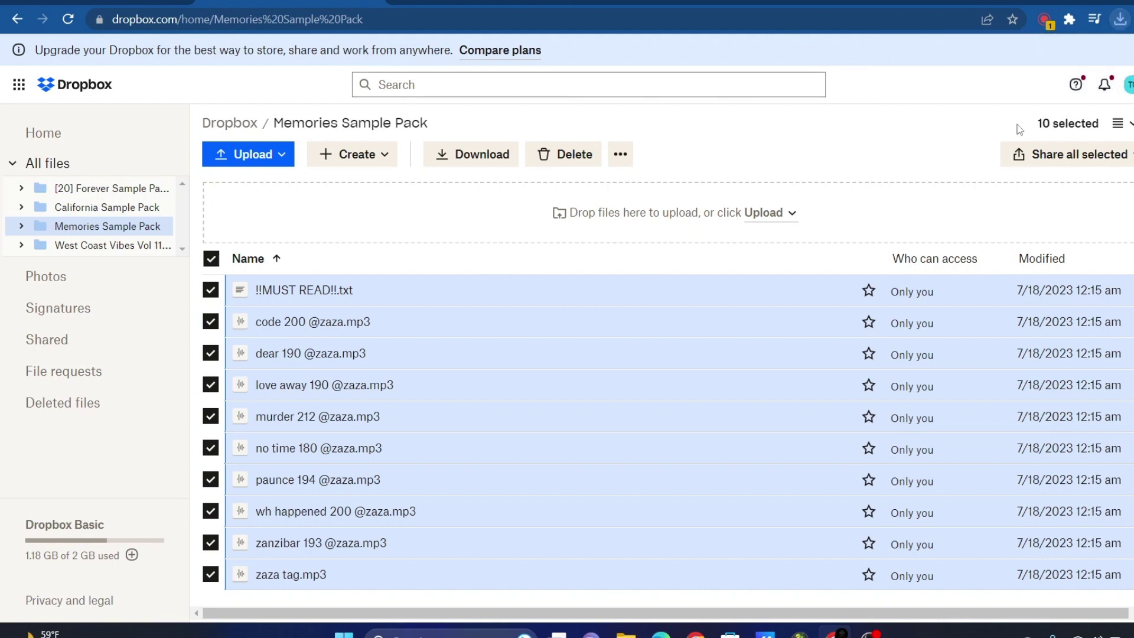
left_click(532, 2)
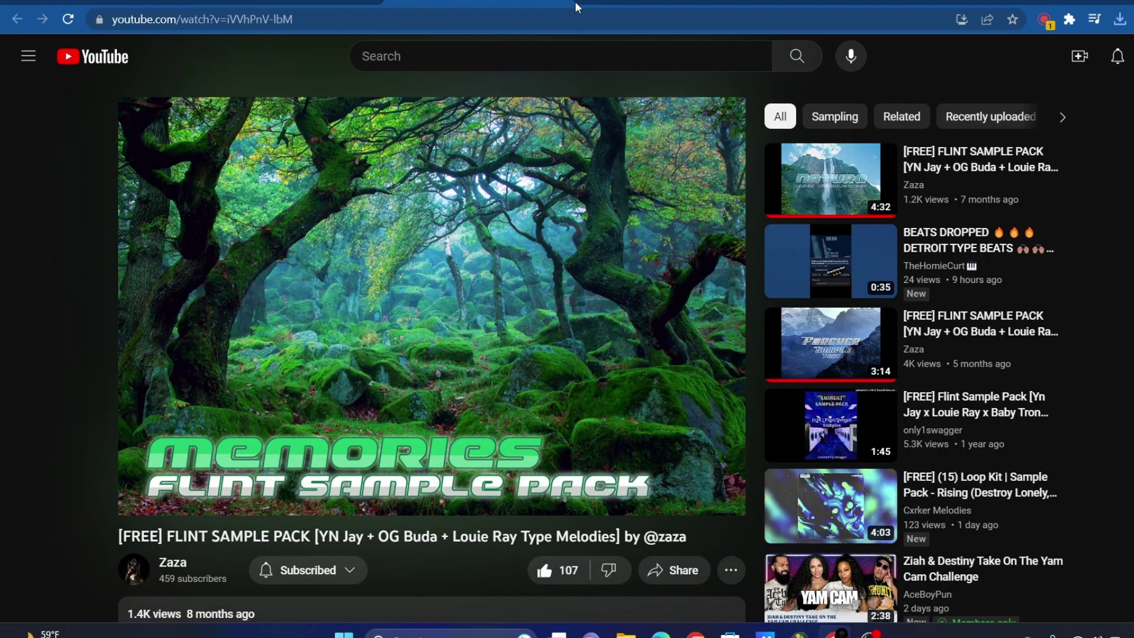
left_click(276, 7)
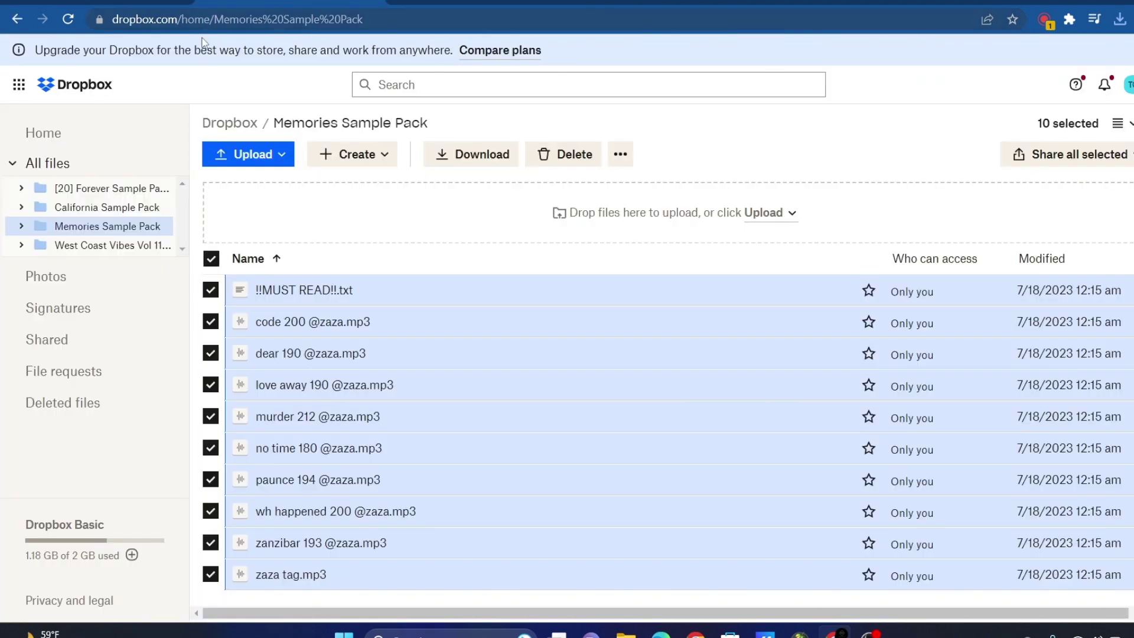
left_click(508, 1)
left_click(284, 2)
Step: Leave the browser and open the Downloads folder in File Explorer to find the Memories Sample Pack archive
left_click(1116, 2)
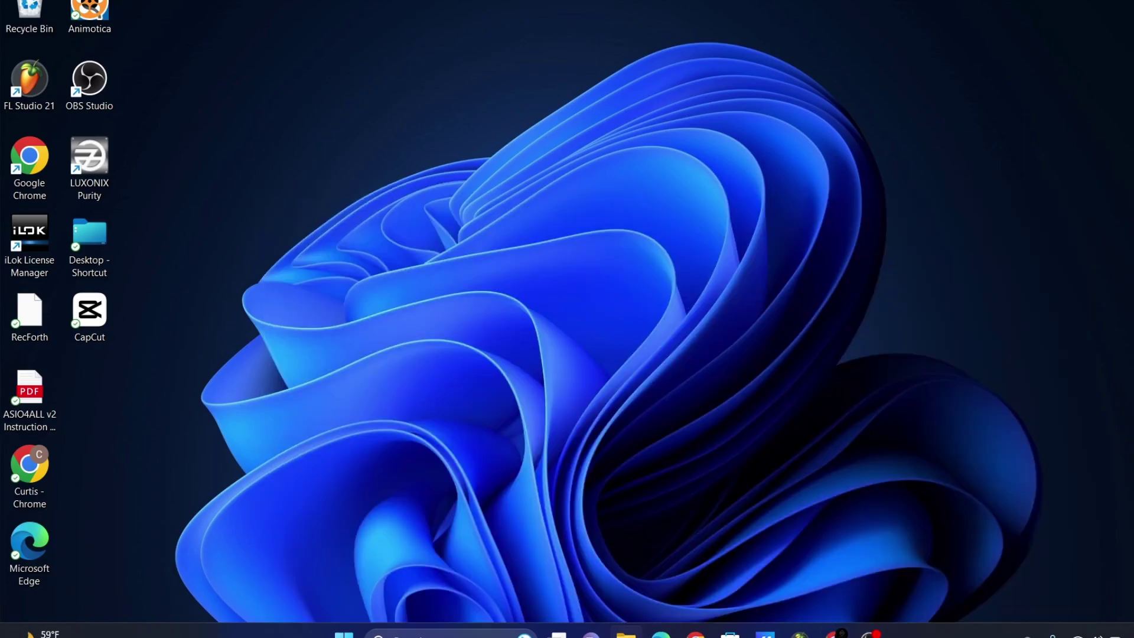
left_click(627, 633)
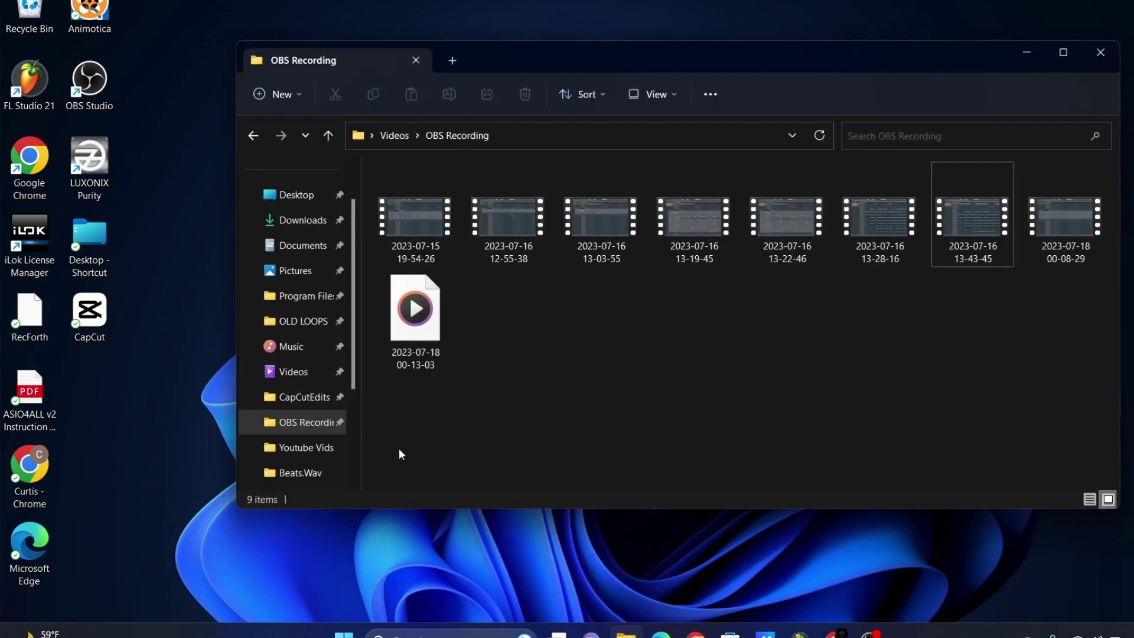
left_click(303, 221)
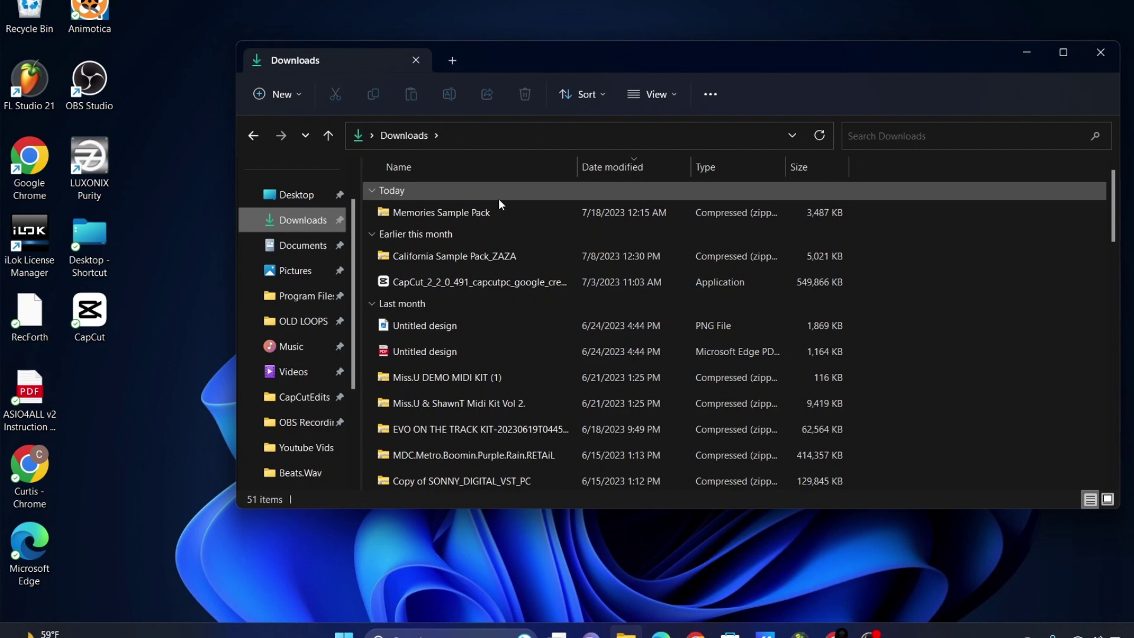
scroll(499, 201, "down", 1)
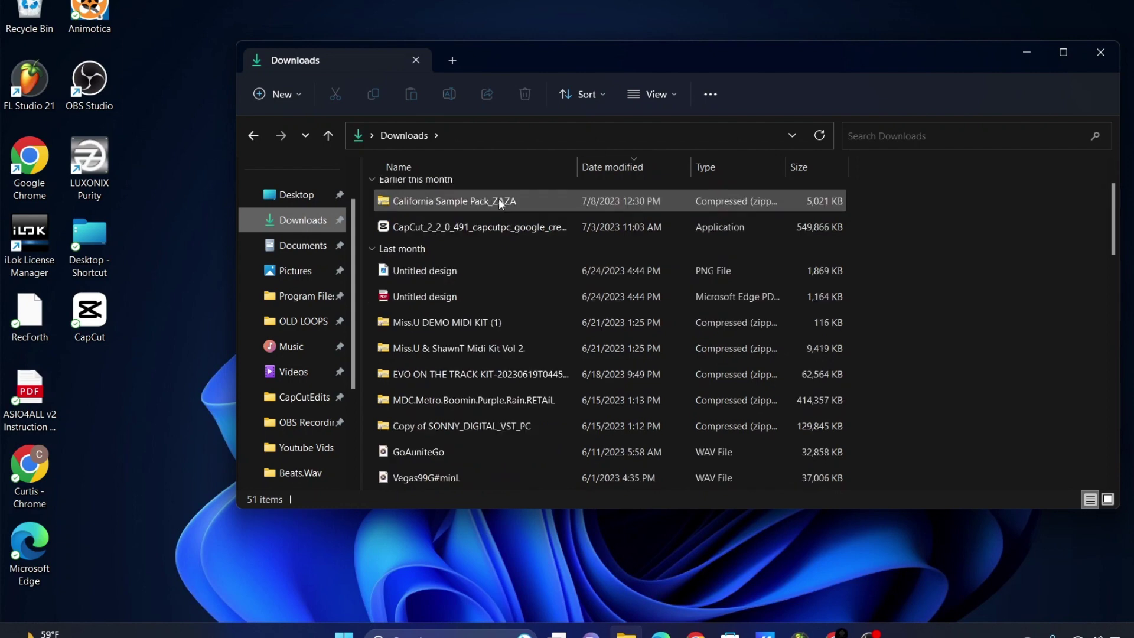
scroll(499, 204, "up", 1)
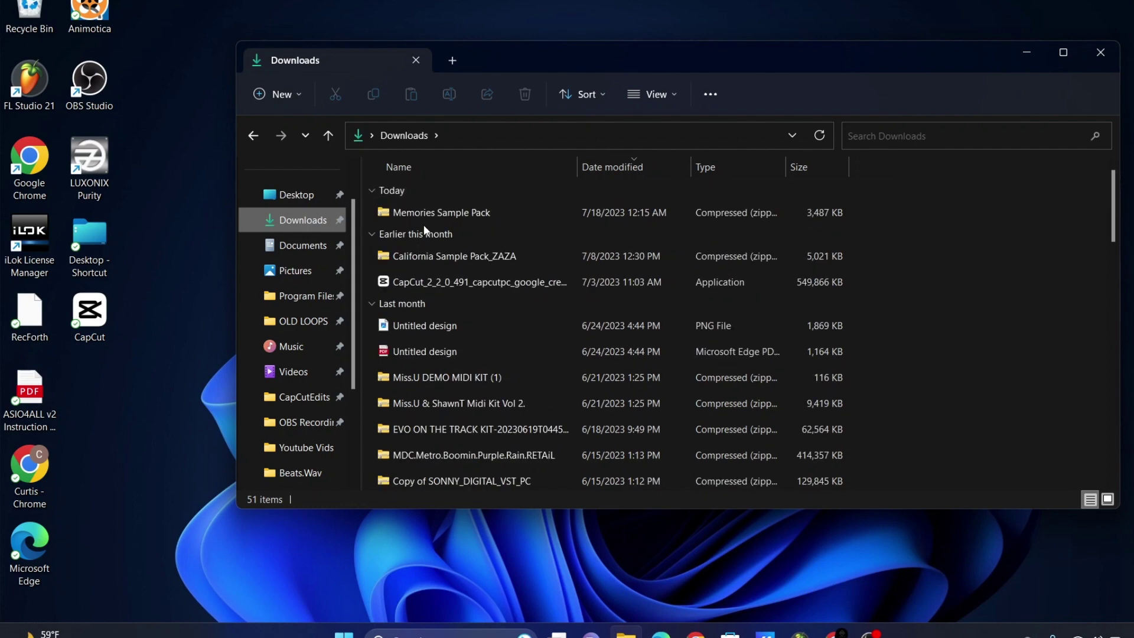
left_click(438, 214)
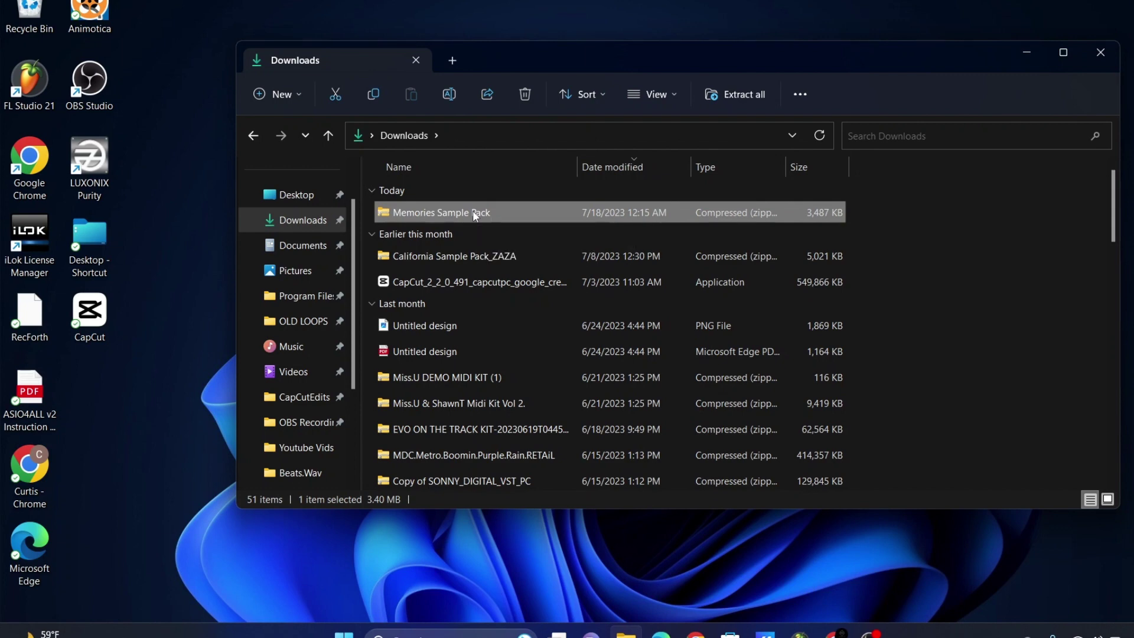
right_click(476, 213)
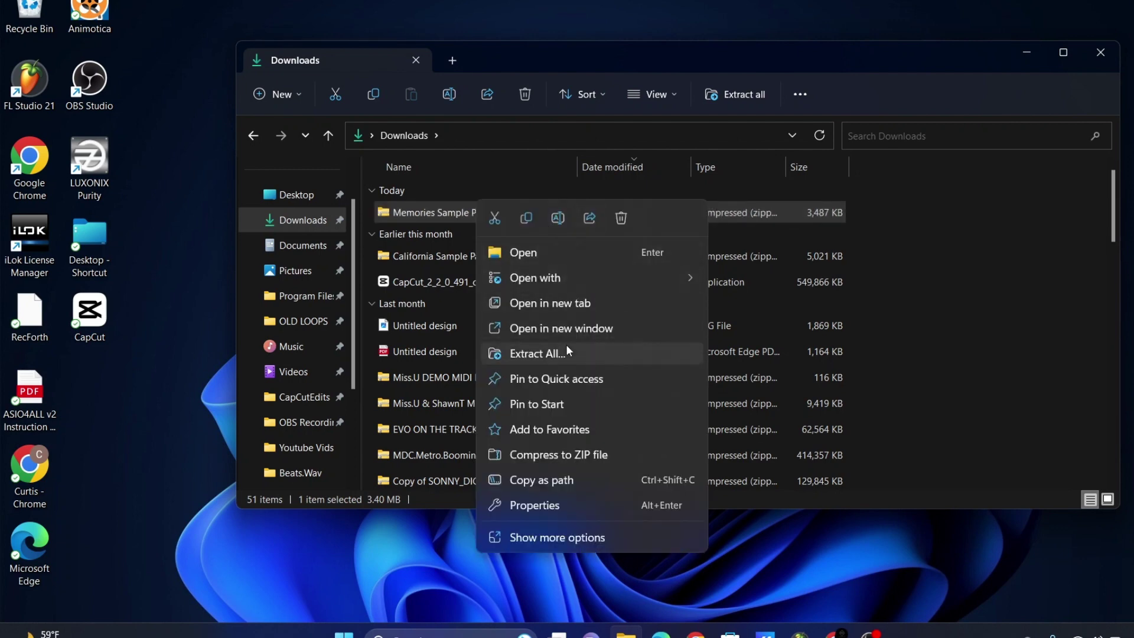
left_click(475, 175)
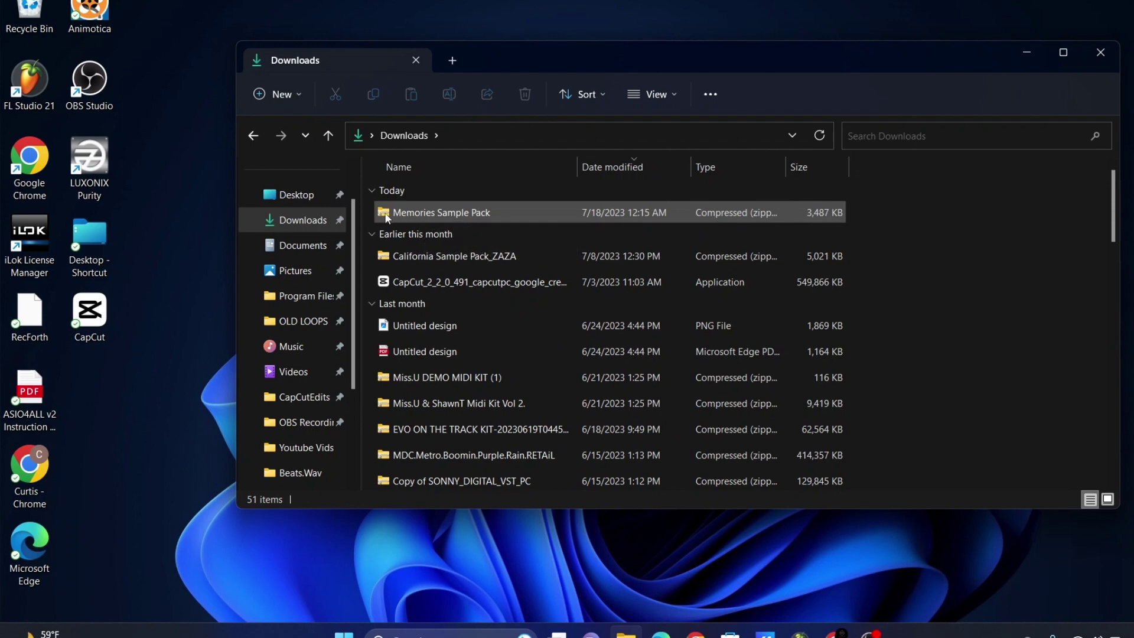
Step: Extract the Memories Sample Pack zip file into a Memories Sample Pack folder in Downloads, showing the extracted files when complete
left_click(456, 217)
right_click(455, 218)
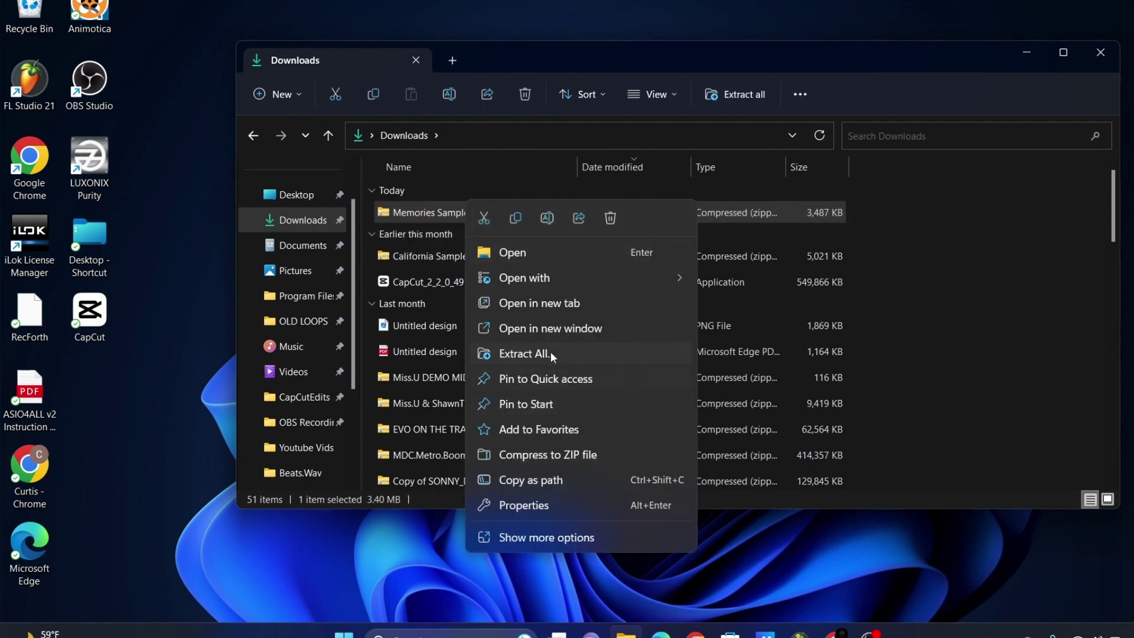
left_click(550, 353)
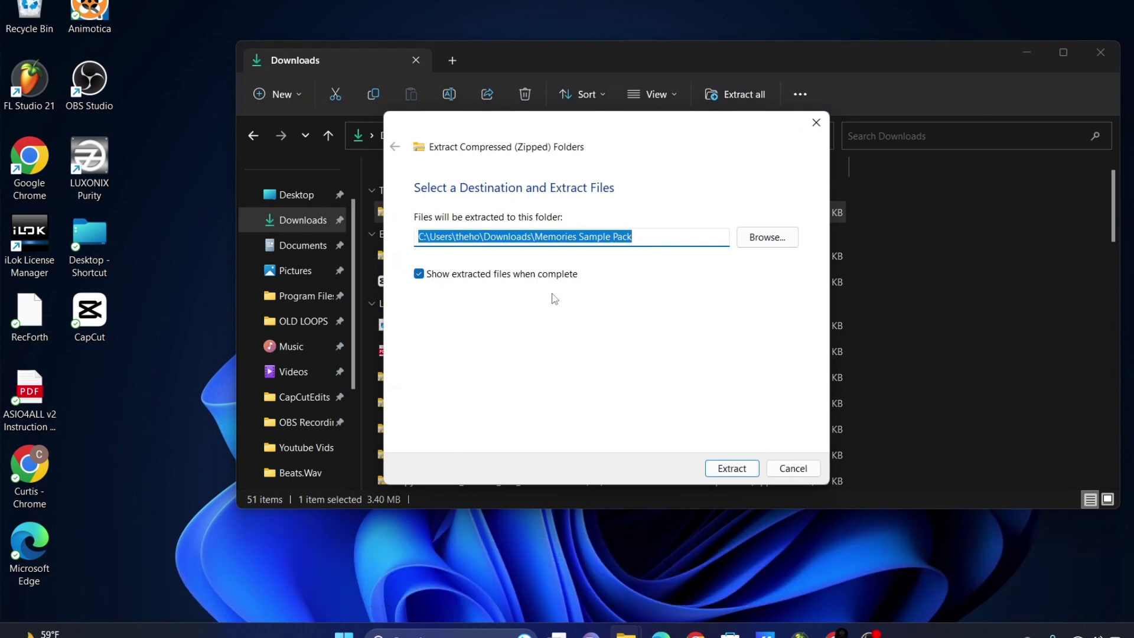
left_click(732, 468)
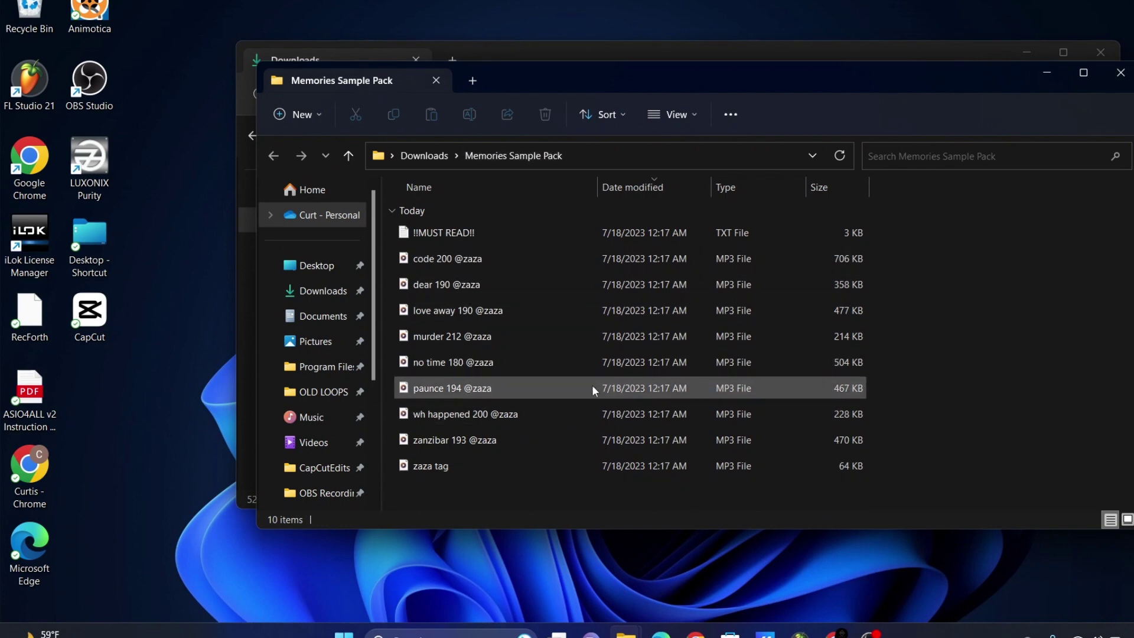
Step: Close the extracted folder's window and delete the Memories Sample Pack zip file from Downloads
left_click(1120, 73)
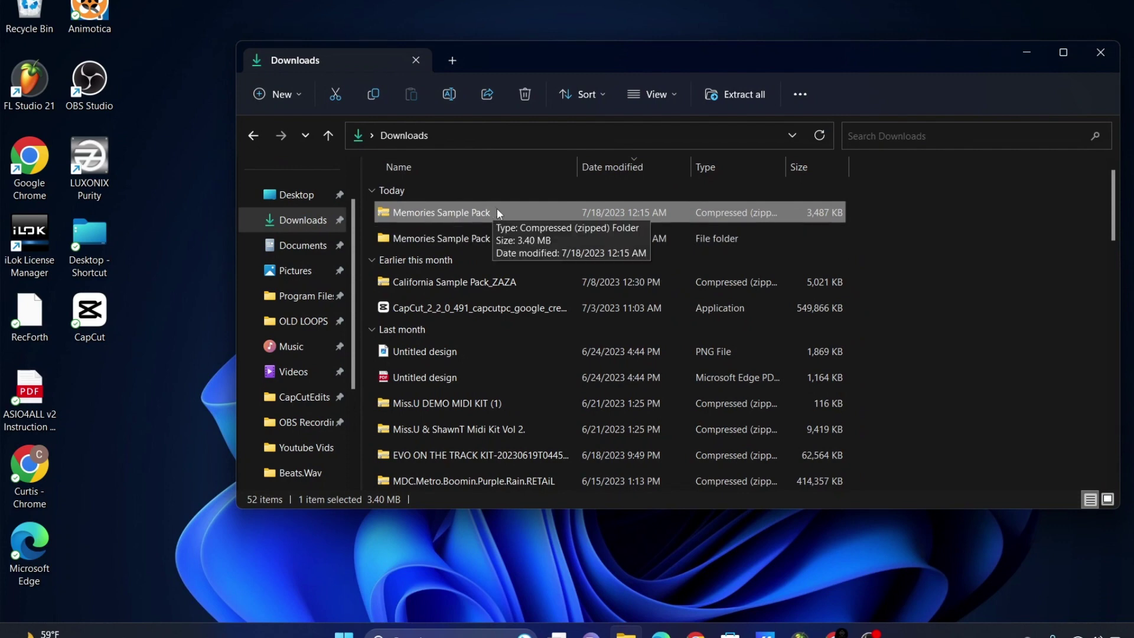
right_click(494, 213)
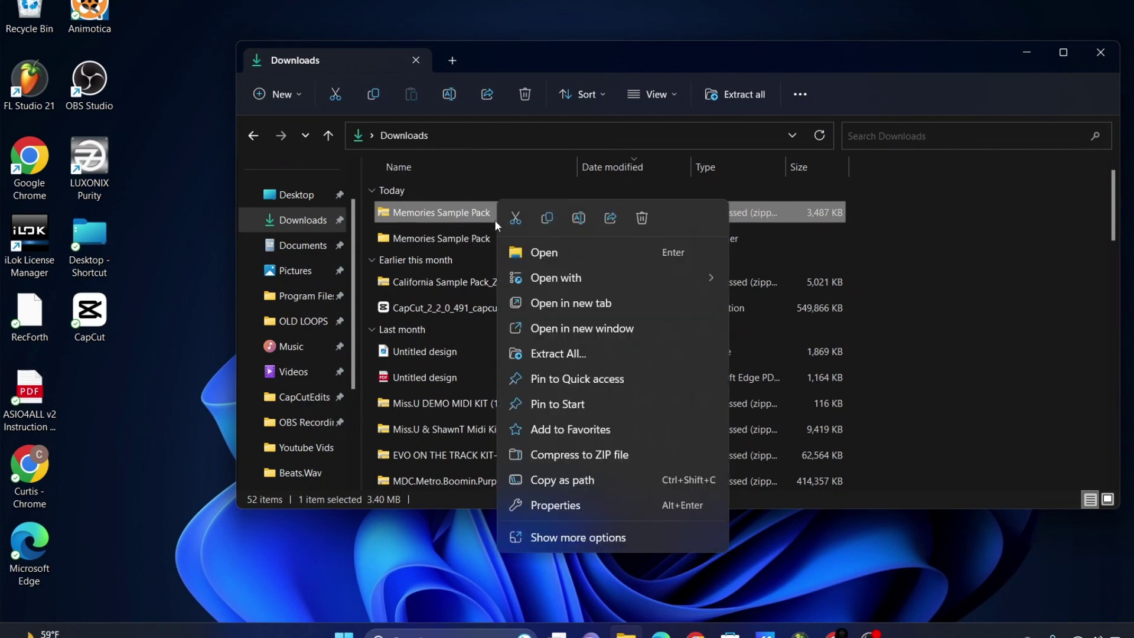
left_click(469, 217)
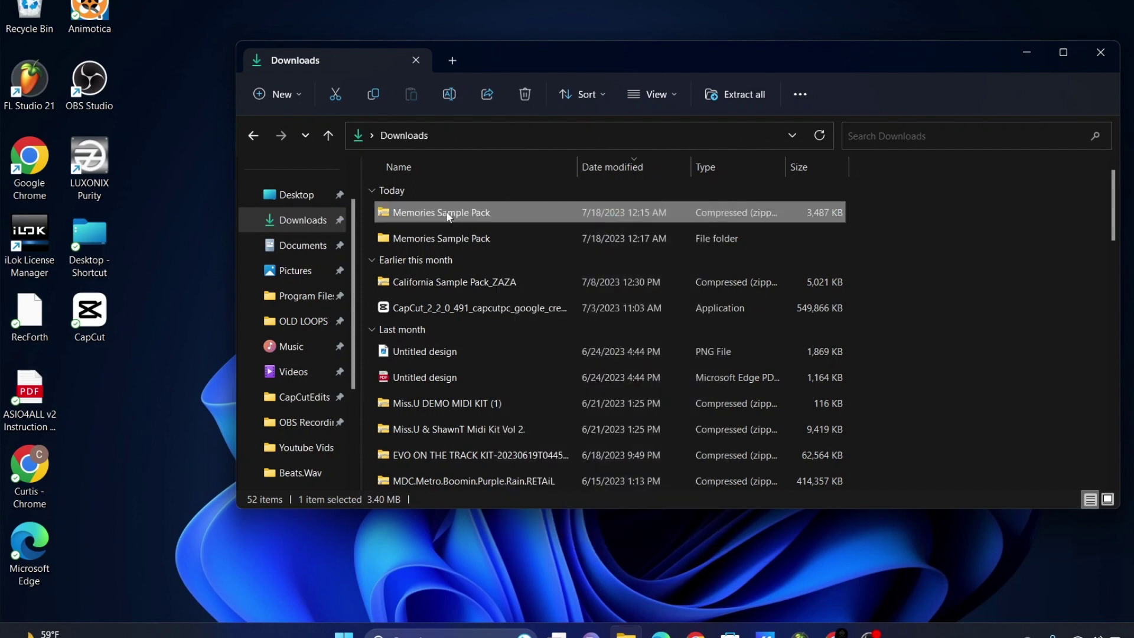
right_click(446, 211)
left_click(597, 218)
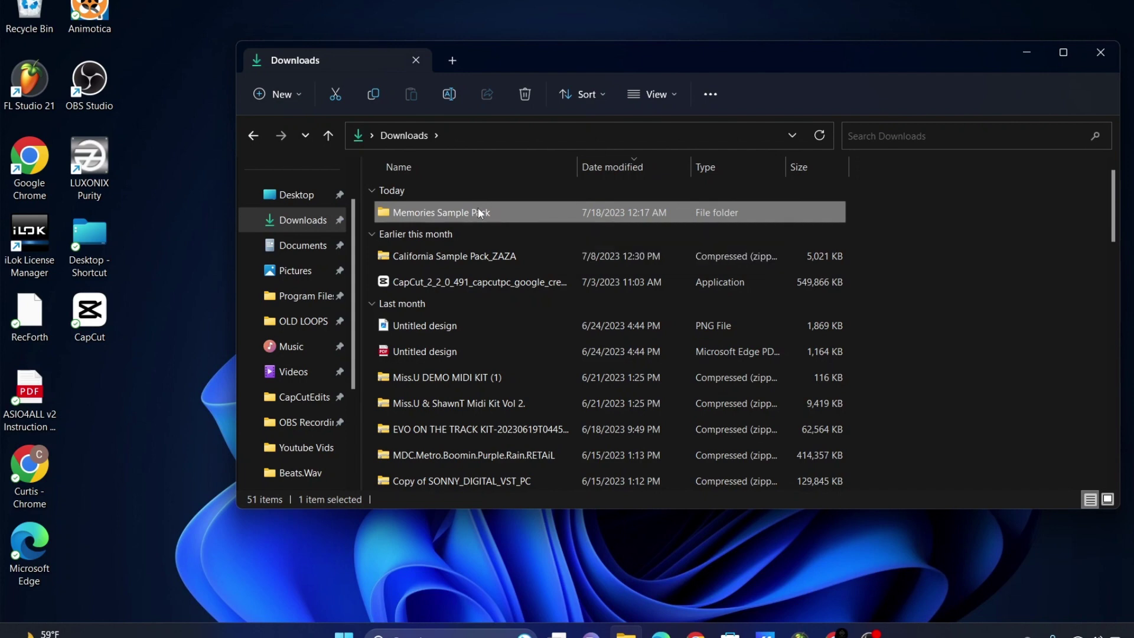
Step: Check the extracted Memories Sample Pack folder's contents, move the folder from Downloads to Documents, and select it there
double_click(481, 213)
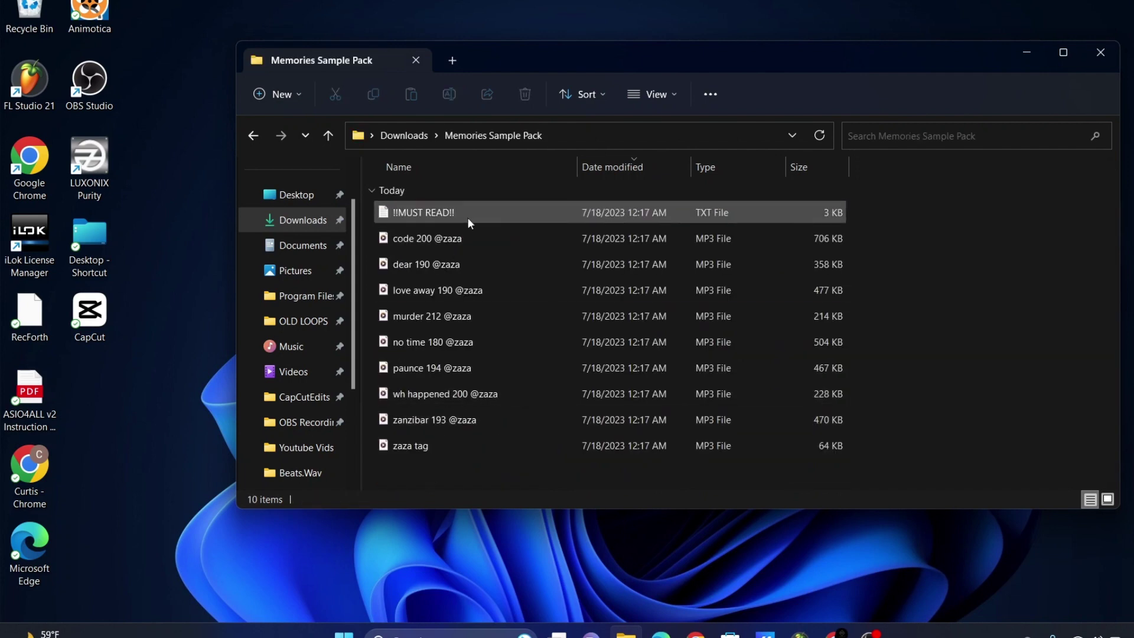
left_click(253, 136)
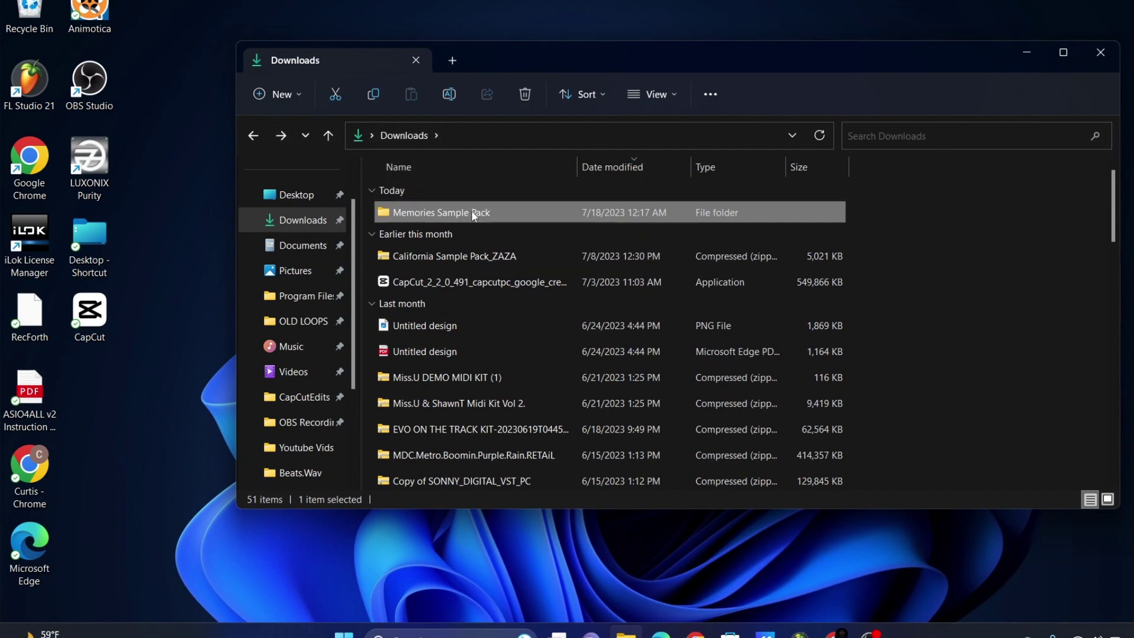
left_click_drag(473, 212, 323, 250)
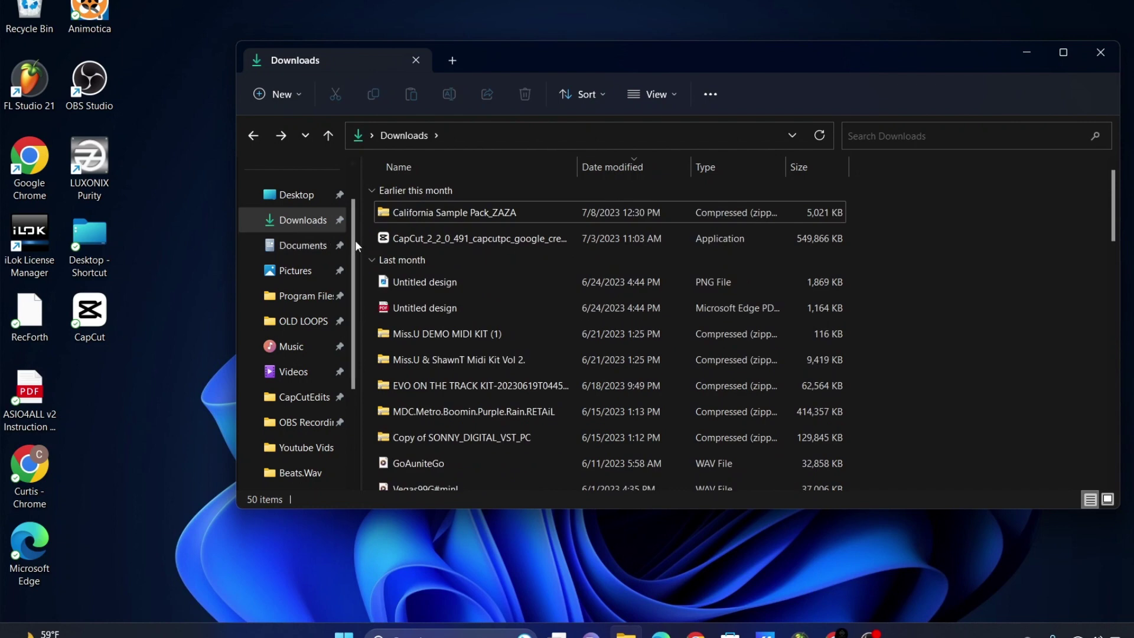
left_click(313, 251)
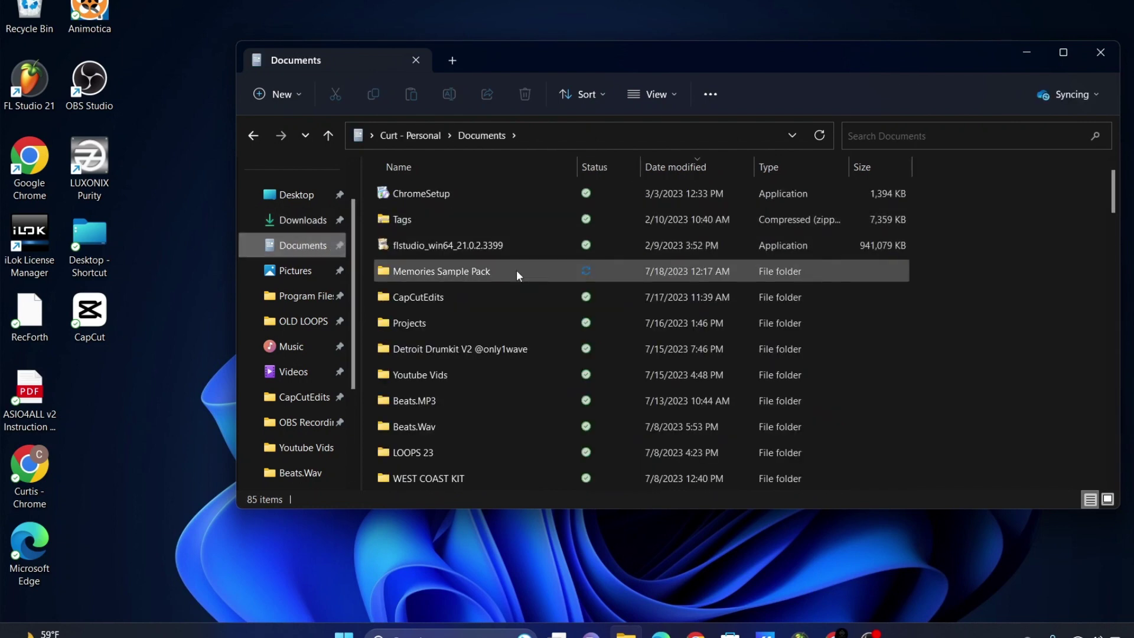
scroll(543, 260, "down", 1)
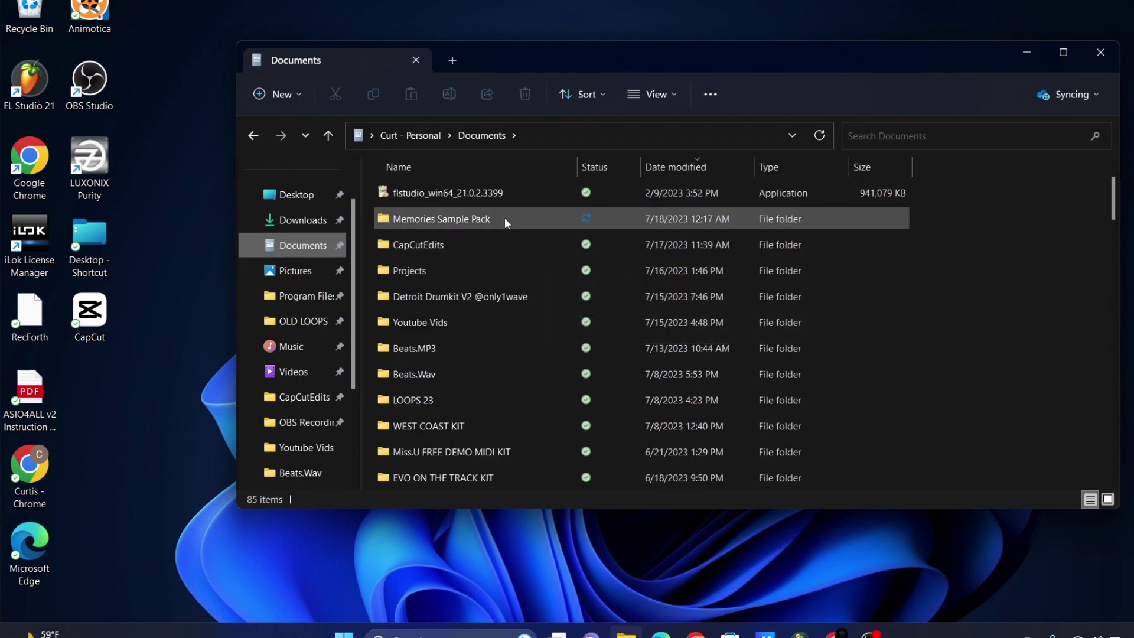
left_click(520, 219)
scroll(545, 231, "up", 1)
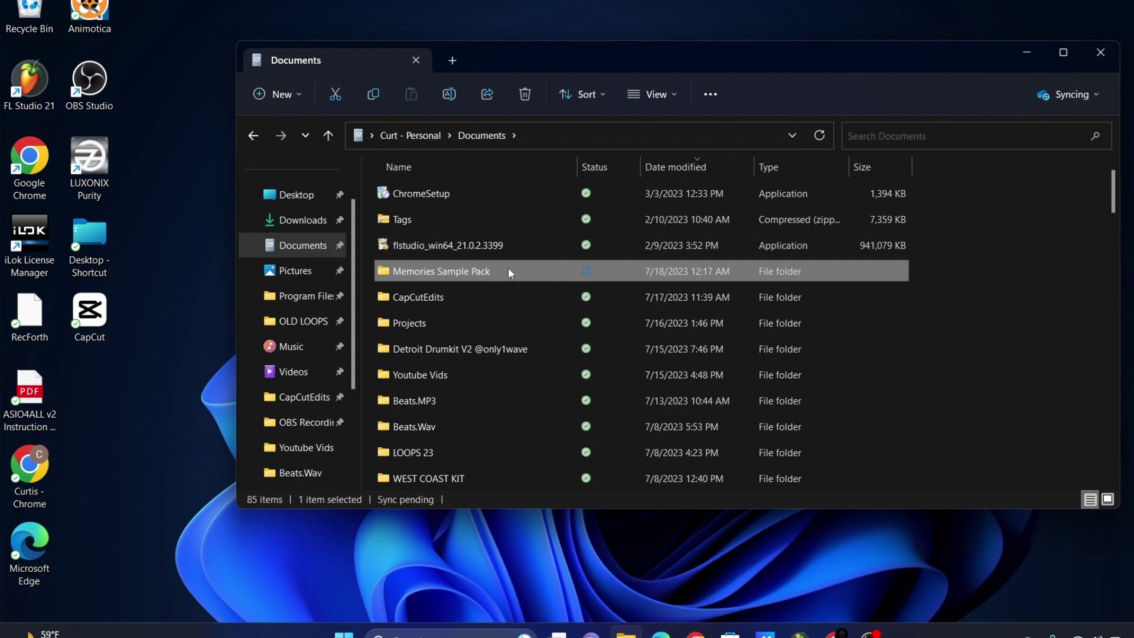
left_click_drag(508, 268, 433, 348)
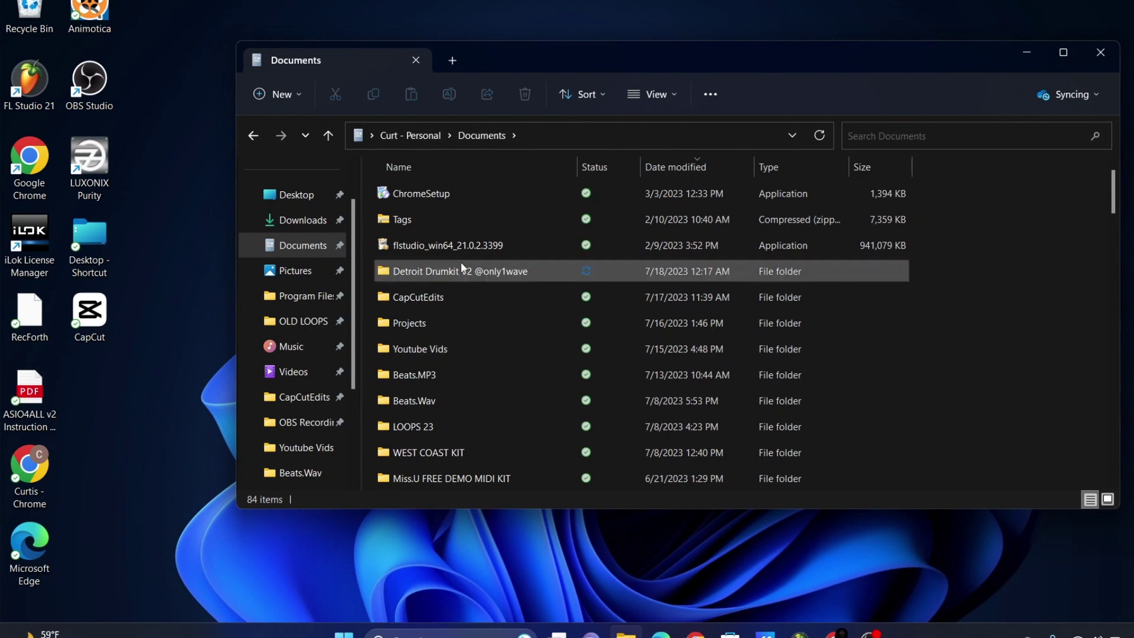
left_click(467, 267)
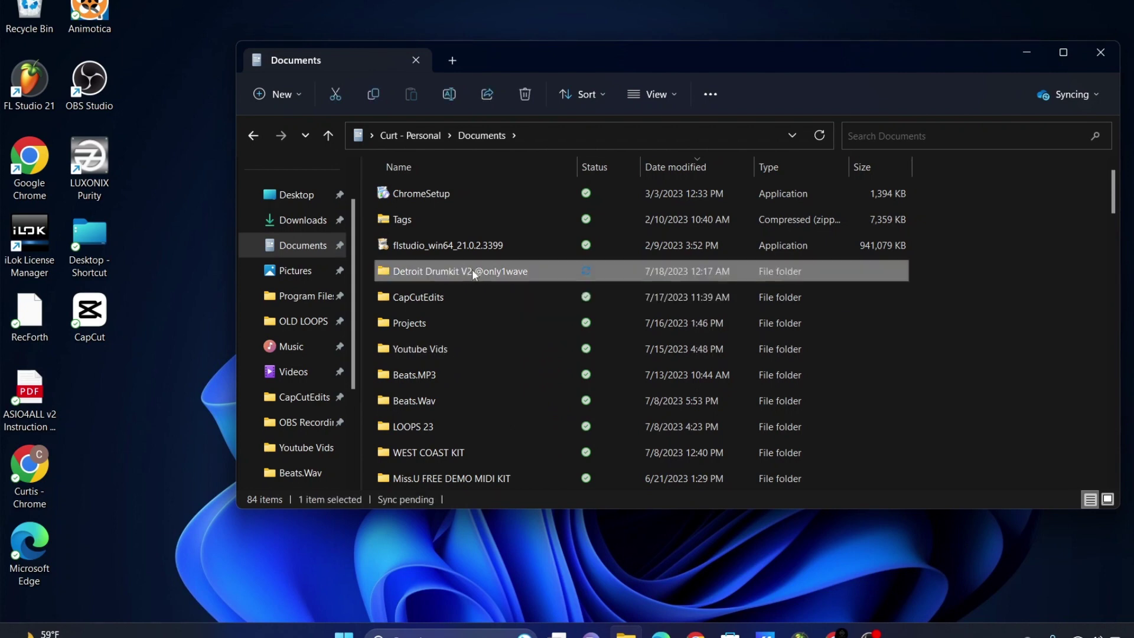
left_click(421, 298)
left_click(470, 276)
left_click(470, 275)
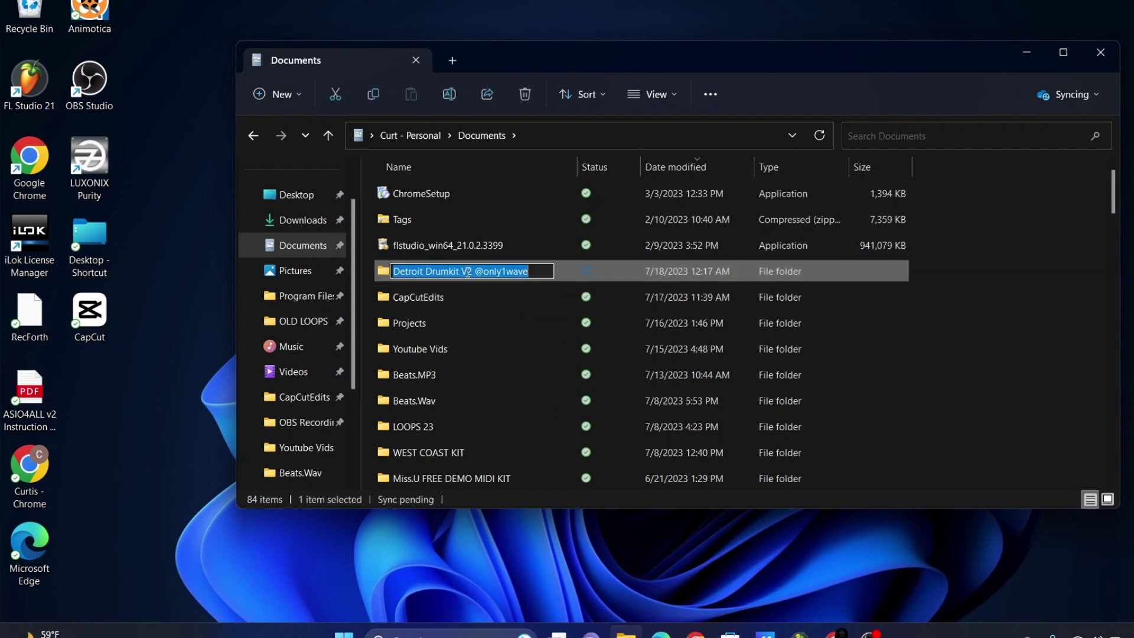
double_click(501, 269)
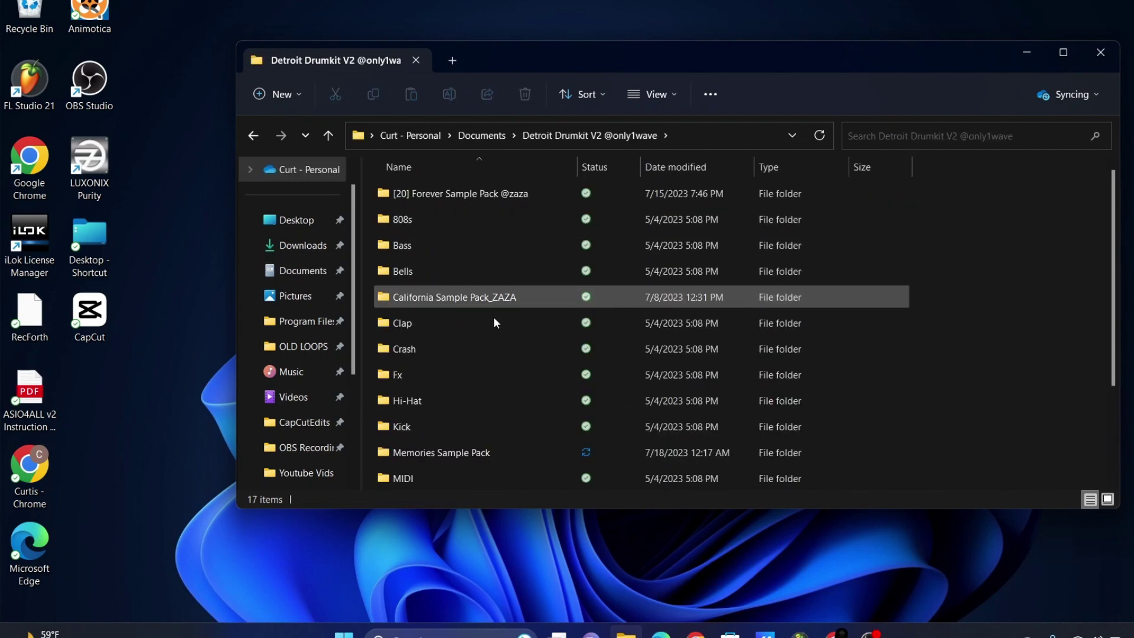
left_click(493, 448)
scroll(525, 342, "down", 2)
scroll(526, 346, "up", 2)
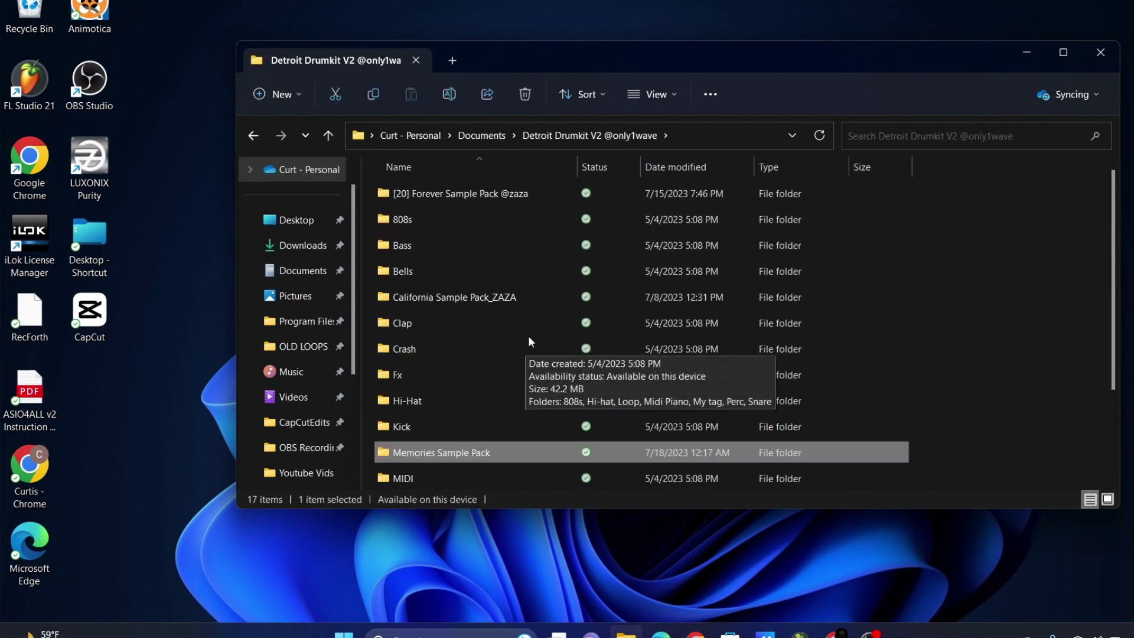
Step: Move the Memories Sample Pack folder out of the drum kit to Downloads and back into Documents
left_click(1027, 51)
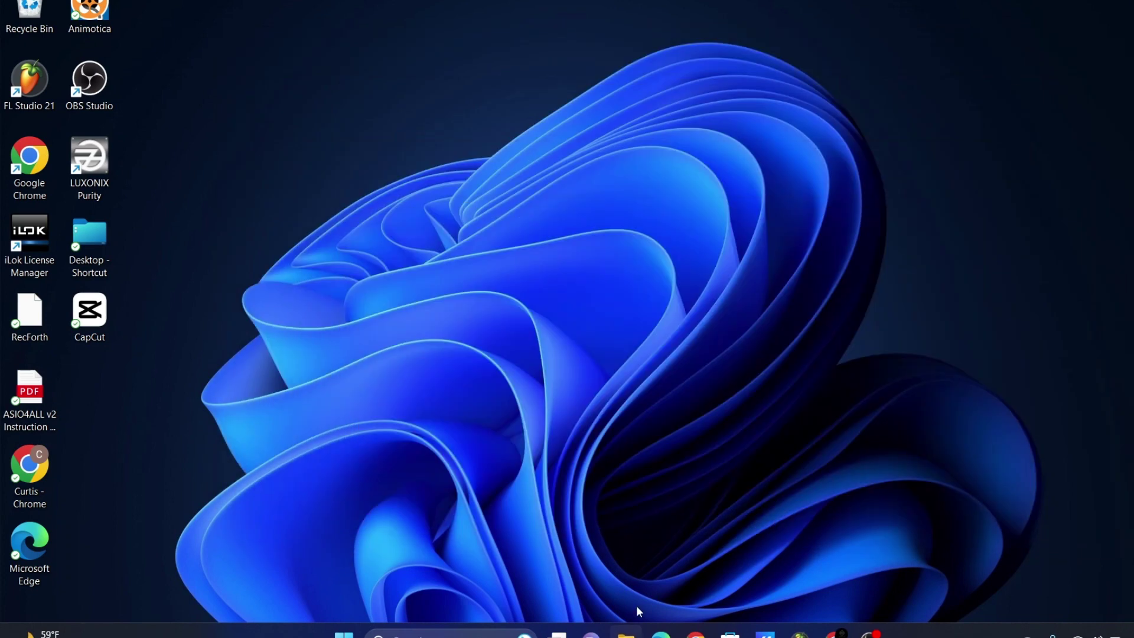
left_click(626, 634)
left_click_drag(473, 453, 284, 248)
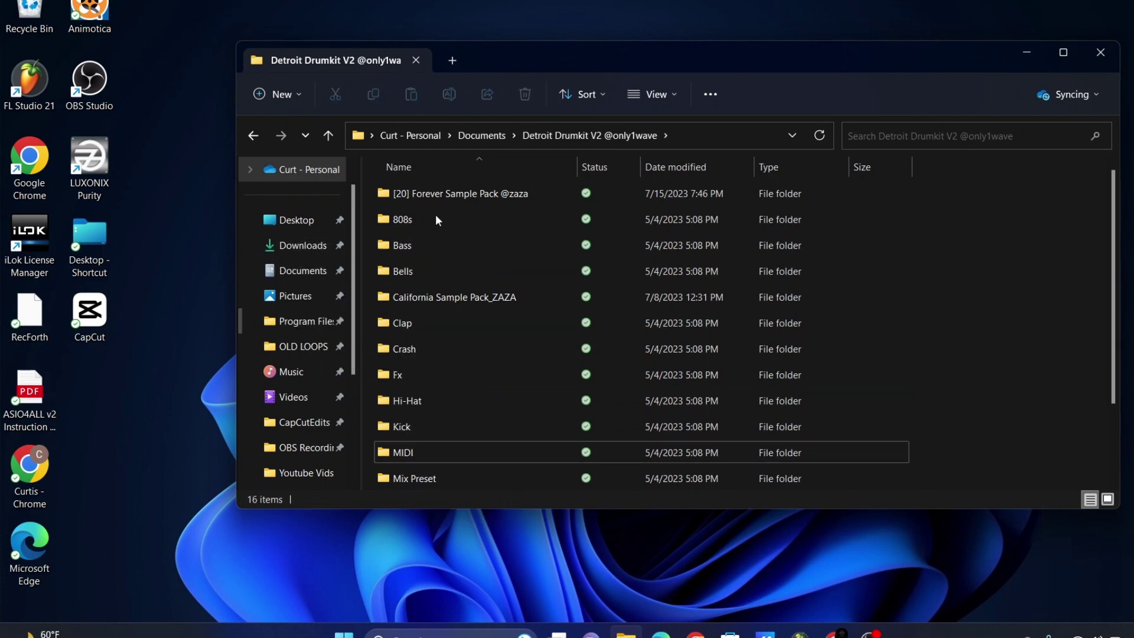
left_click(307, 253)
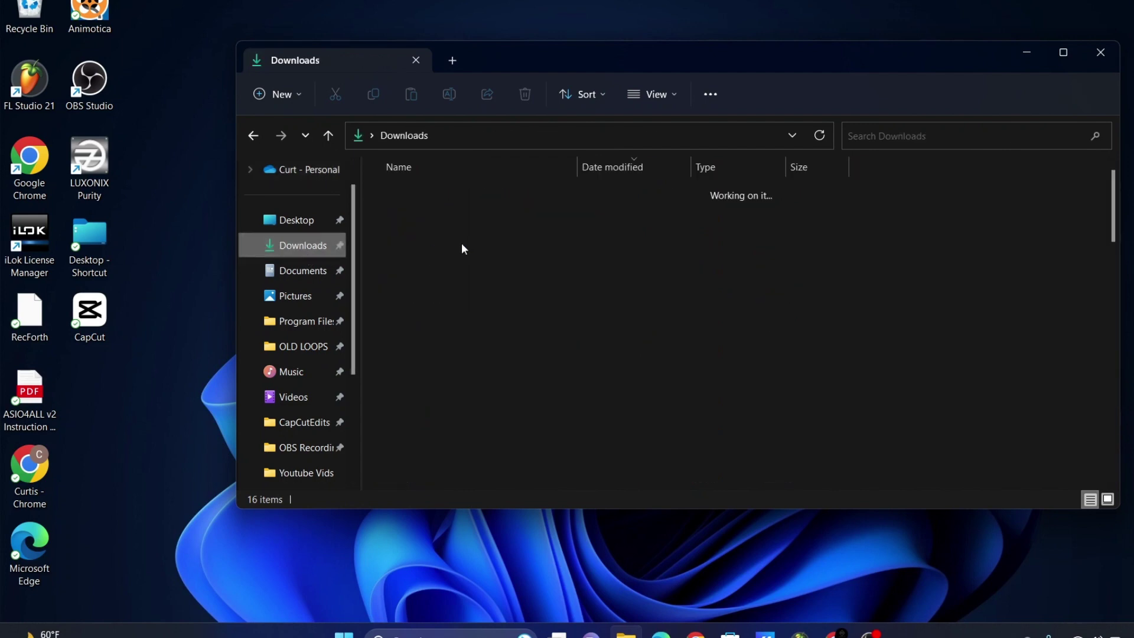
left_click_drag(437, 211, 306, 273)
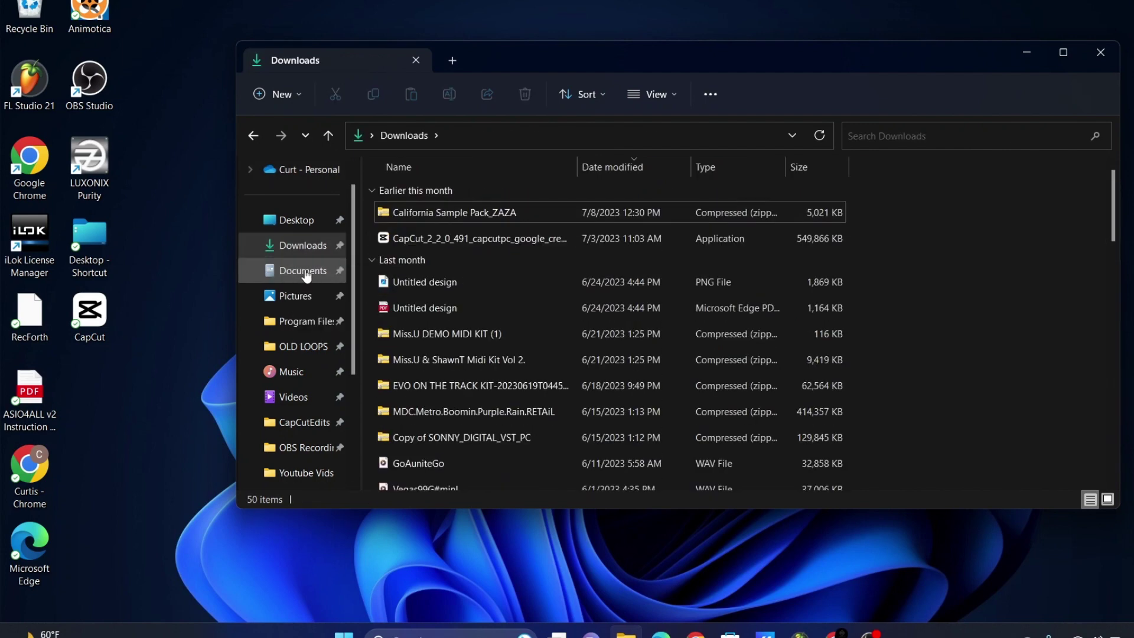
left_click(305, 272)
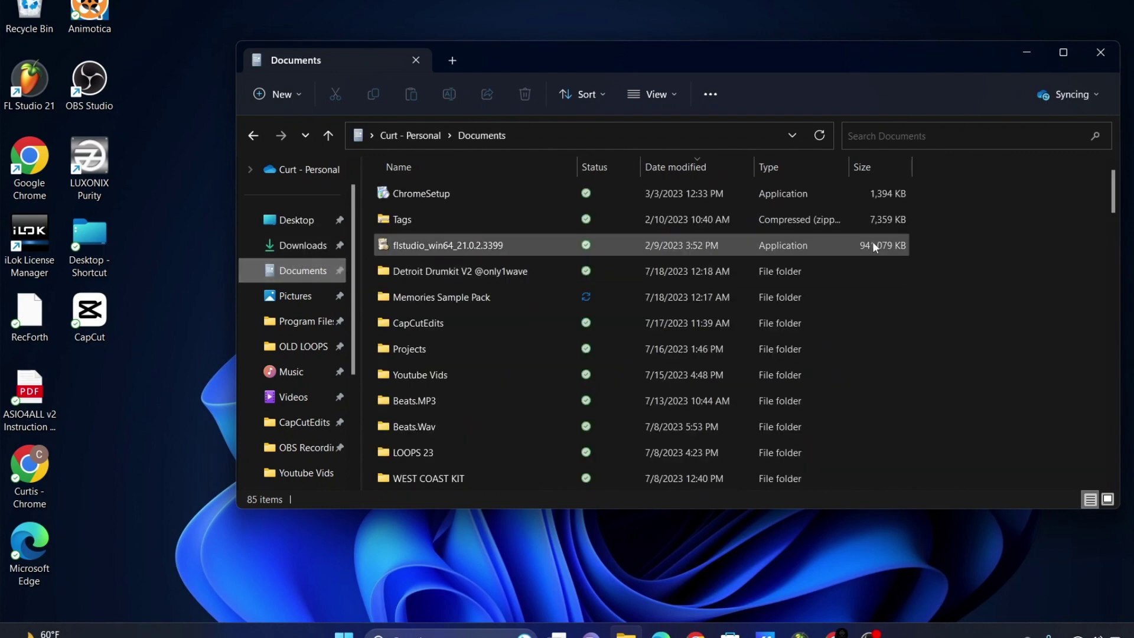
left_click(1023, 58)
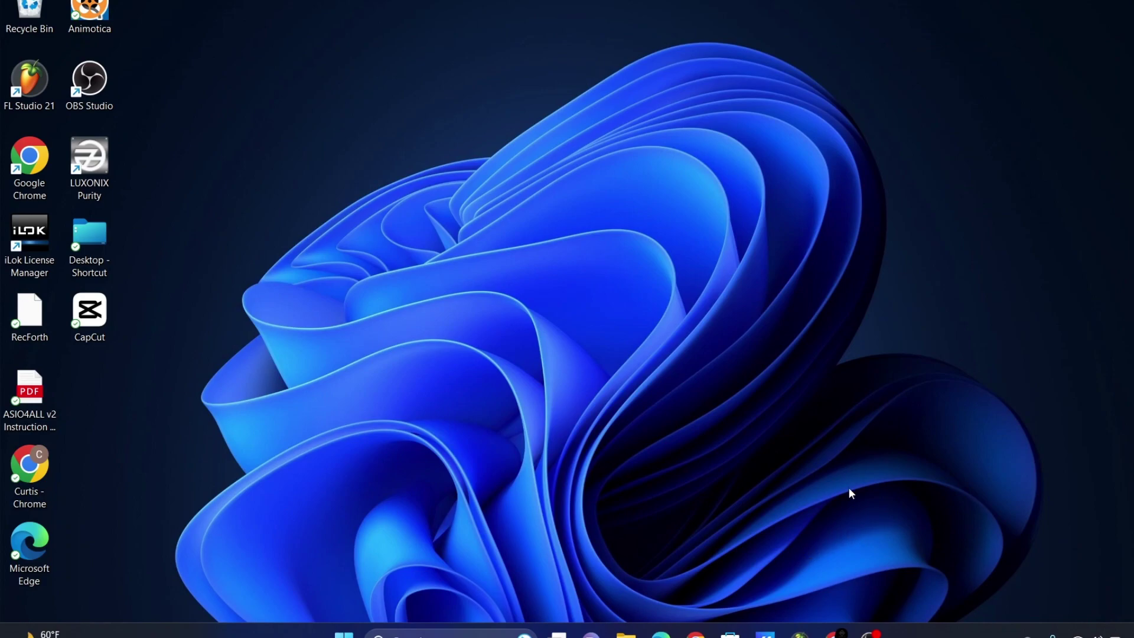
left_click(799, 634)
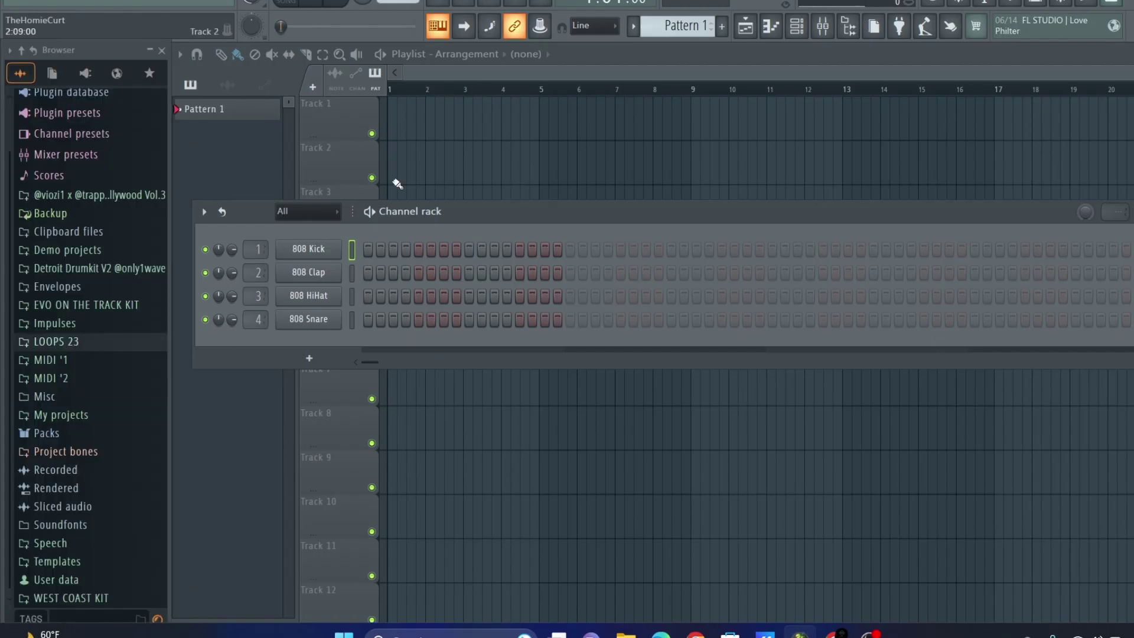
left_click(77, 271)
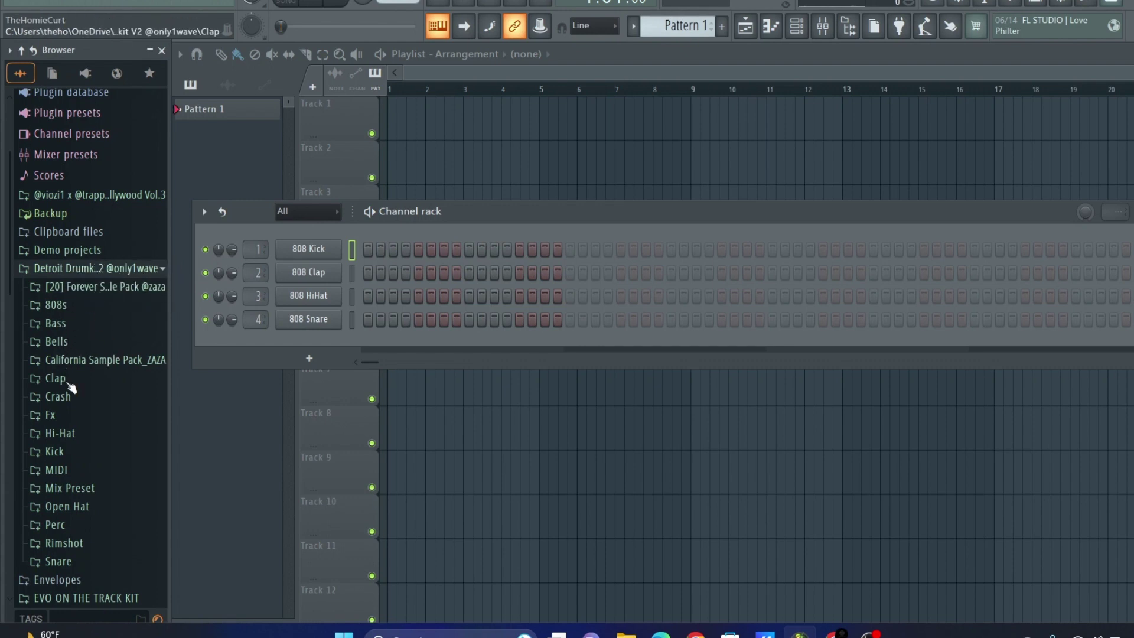
left_click(95, 269)
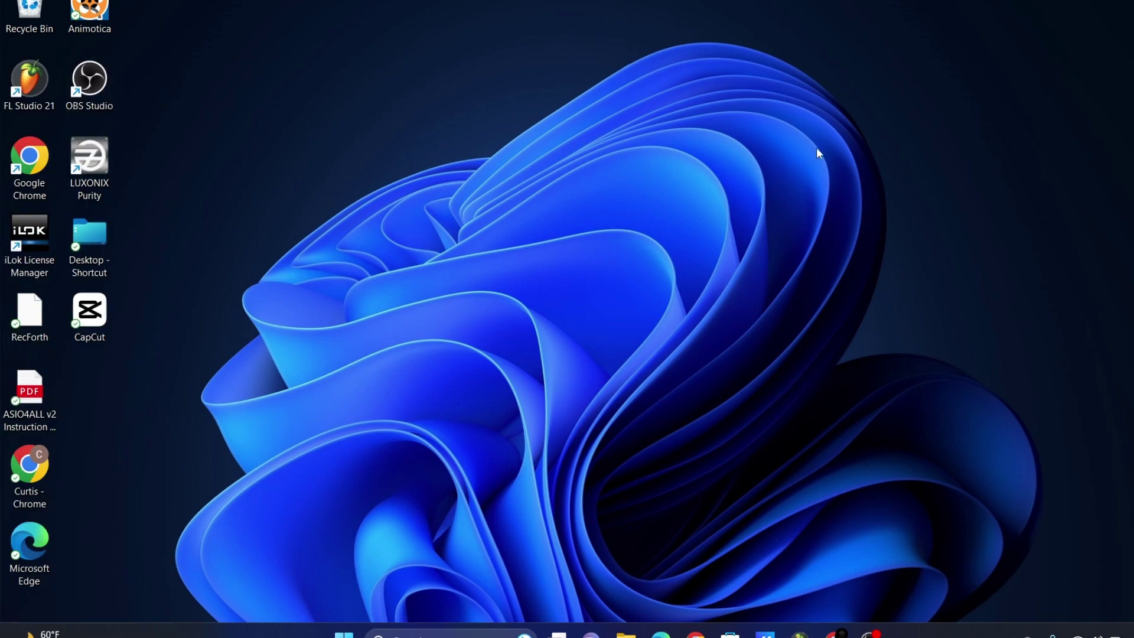
right_click(817, 147)
left_click(893, 224)
left_click(625, 631)
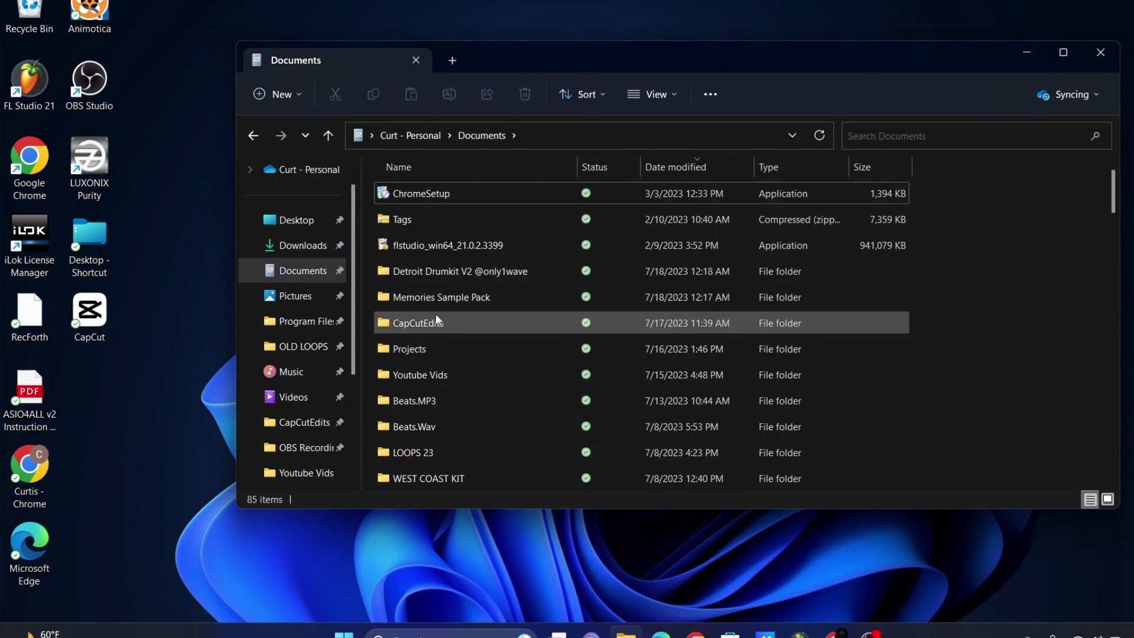
left_click(473, 301)
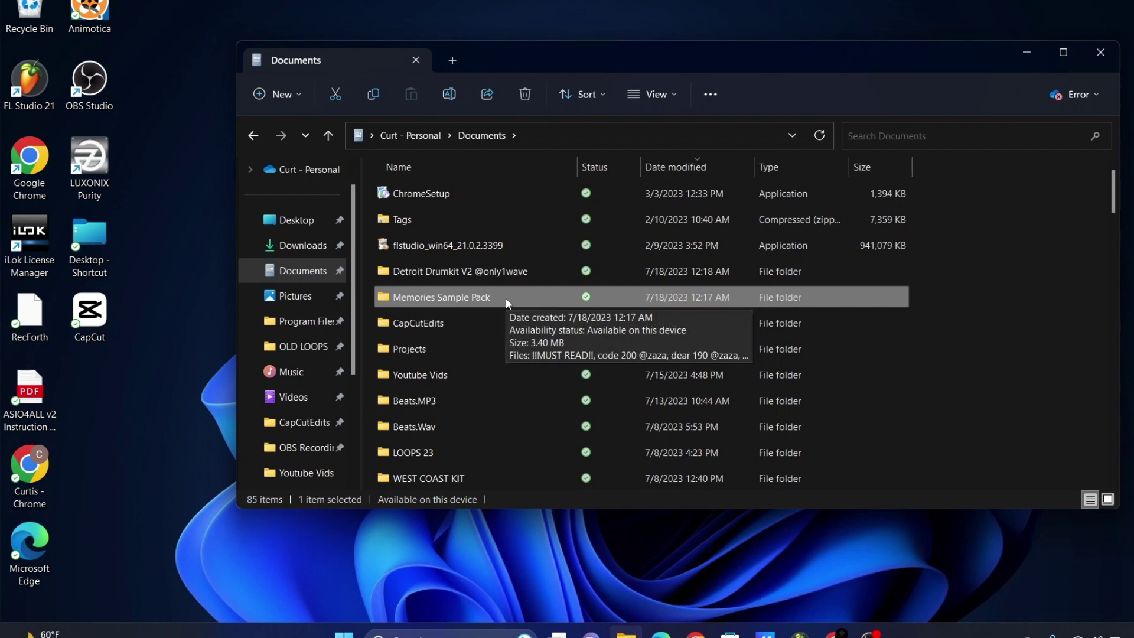
left_click_drag(506, 298, 493, 272)
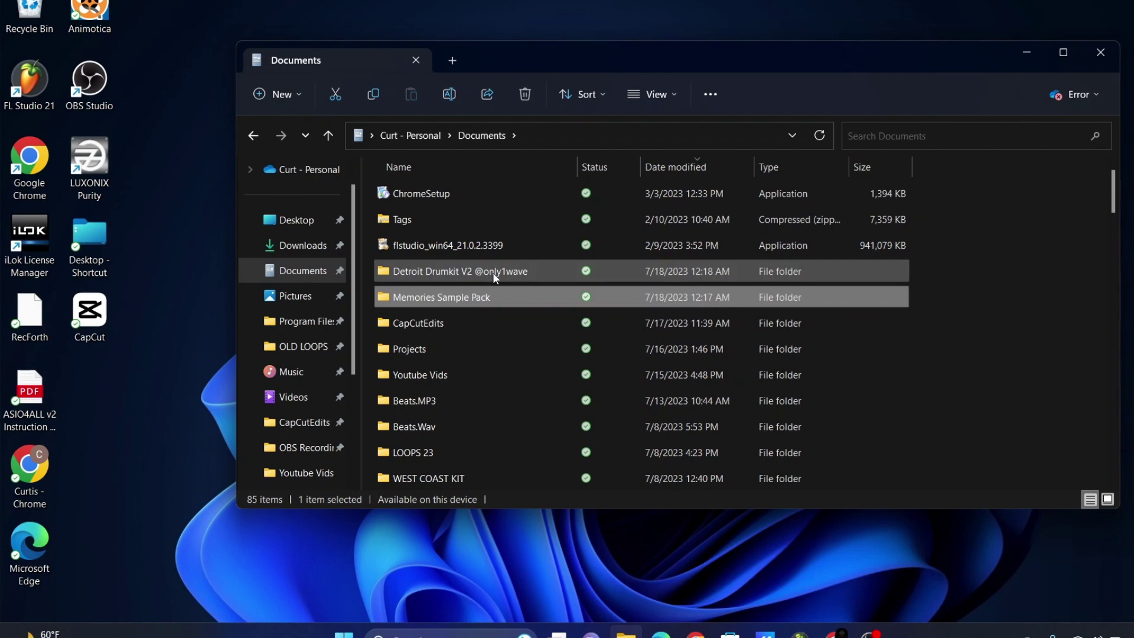
double_click(460, 273)
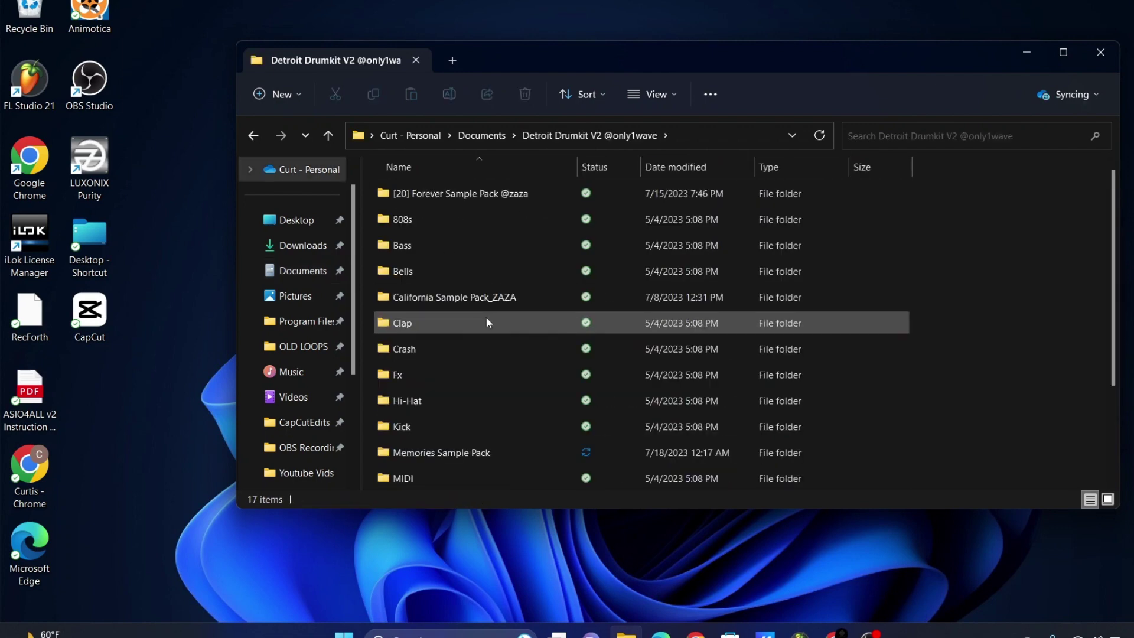
scroll(488, 322, "down", 2)
scroll(493, 319, "up", 2)
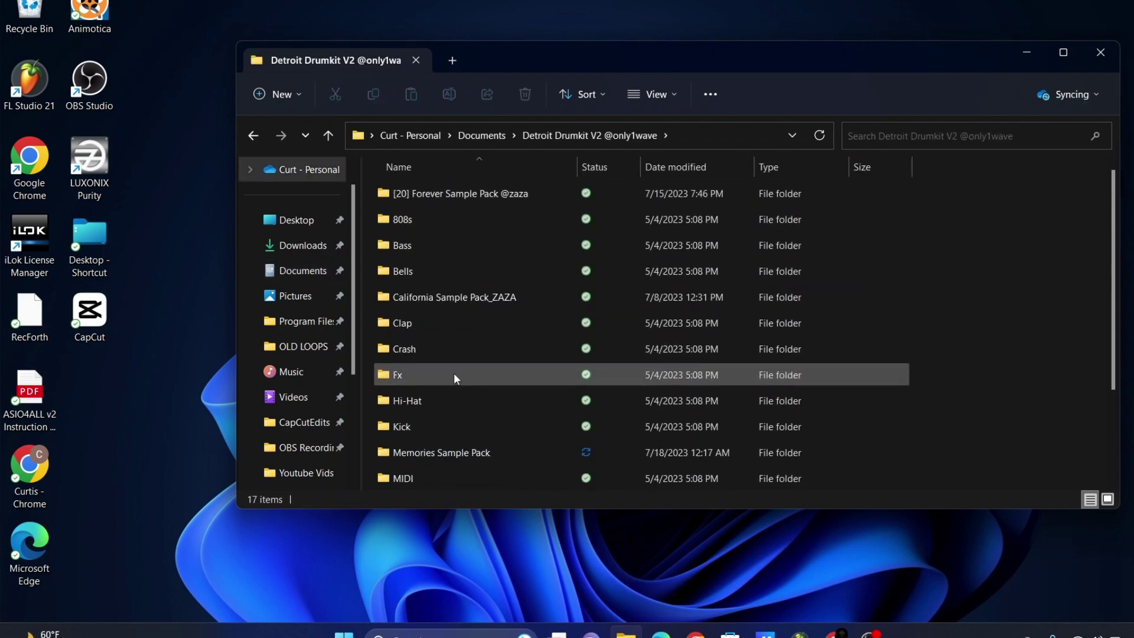
scroll(467, 408, "down", 2)
double_click(478, 322)
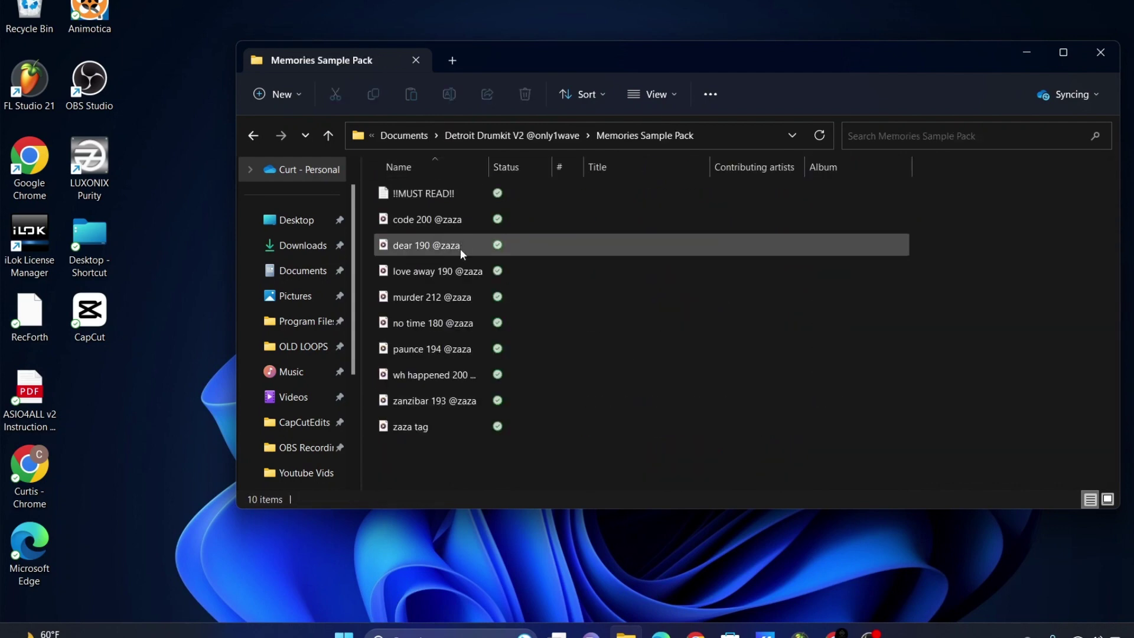
left_click(254, 135)
left_click(254, 135)
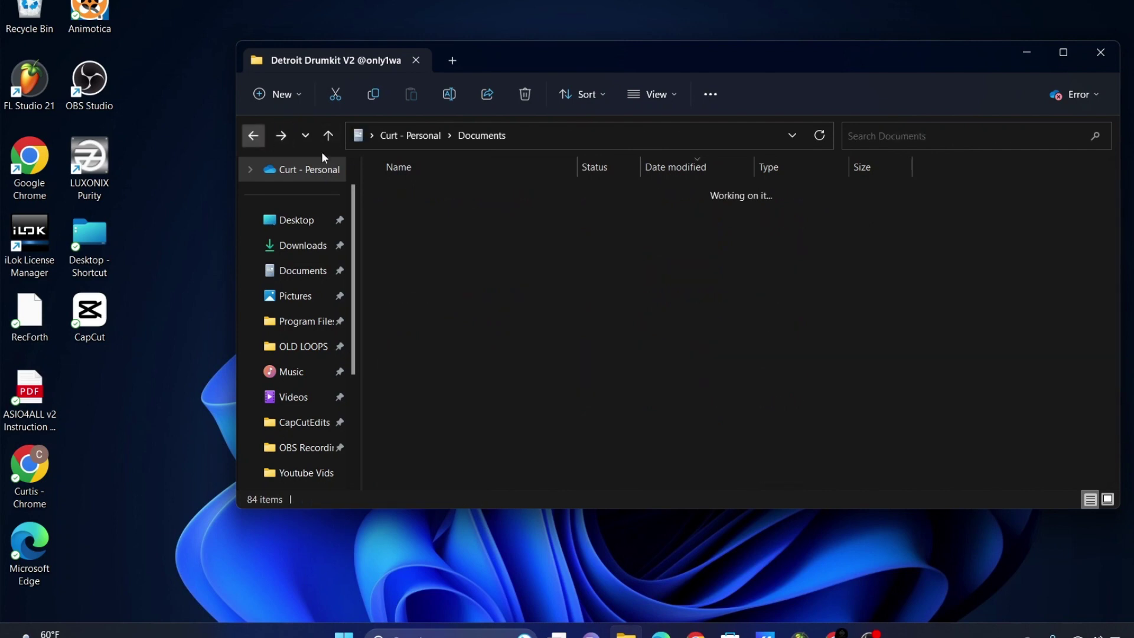
left_click(1025, 52)
left_click(801, 634)
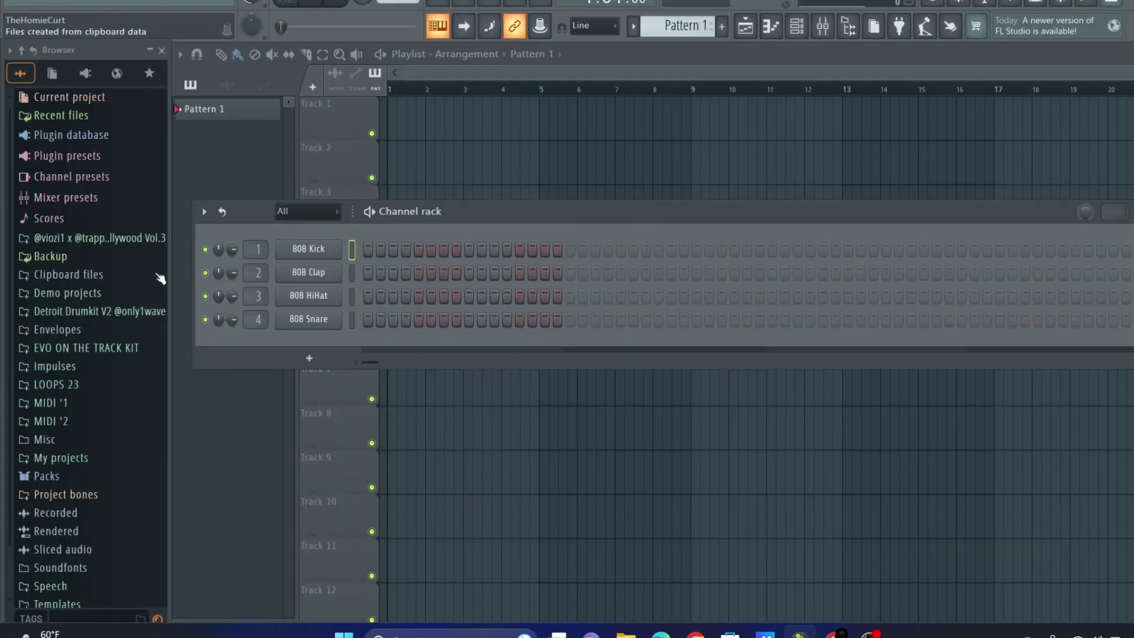
left_click(103, 318)
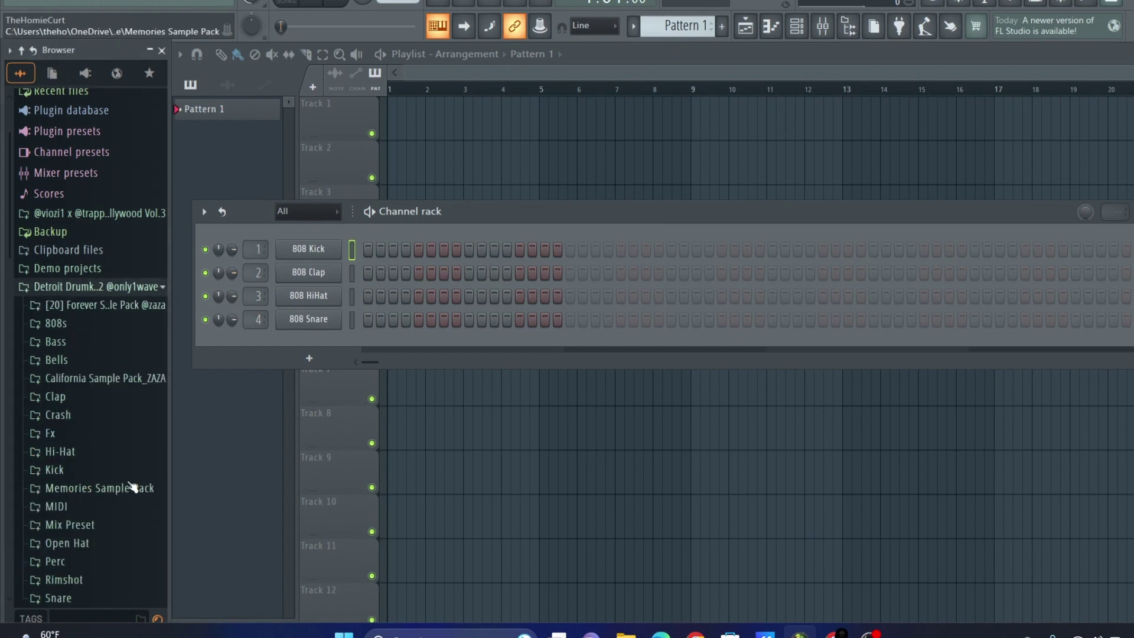
left_click(94, 494)
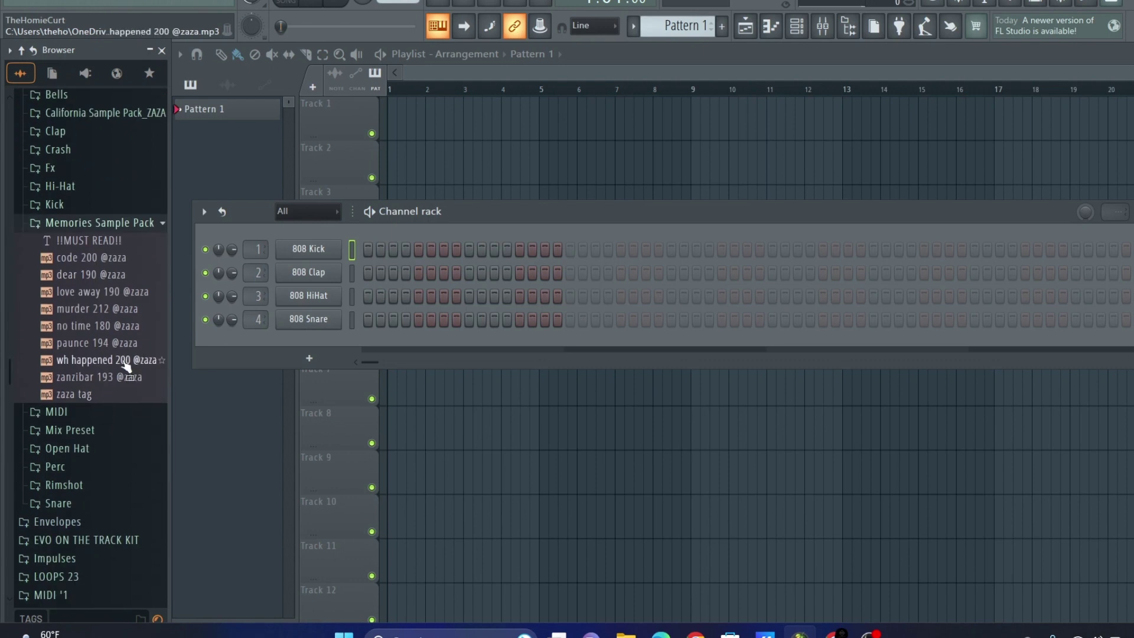
left_click(94, 258)
left_click(114, 277)
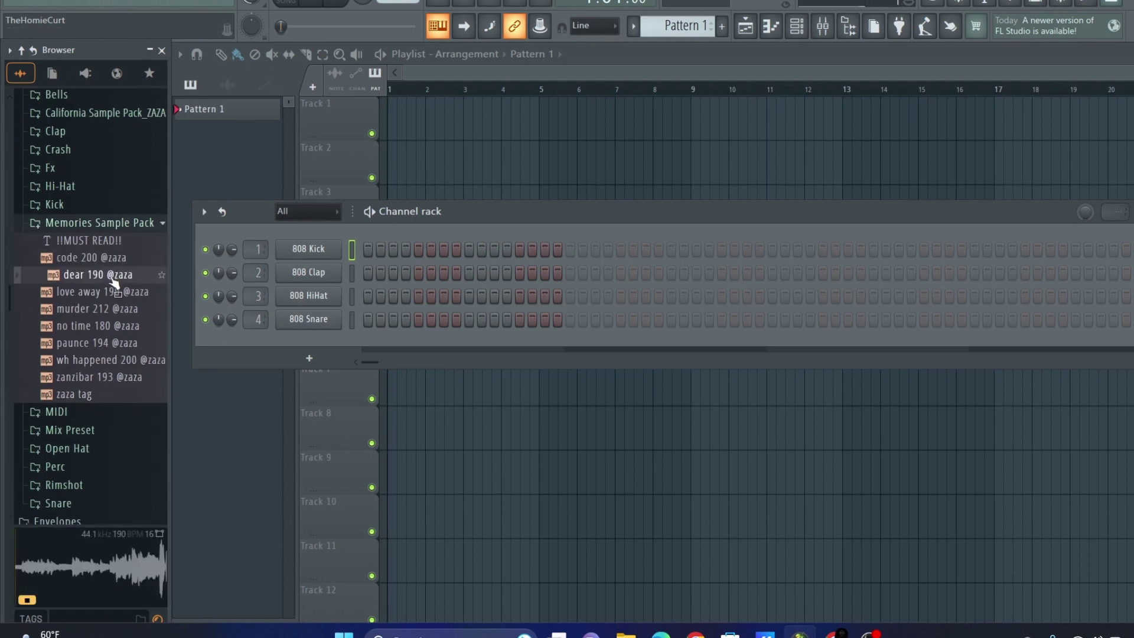
left_click(99, 293)
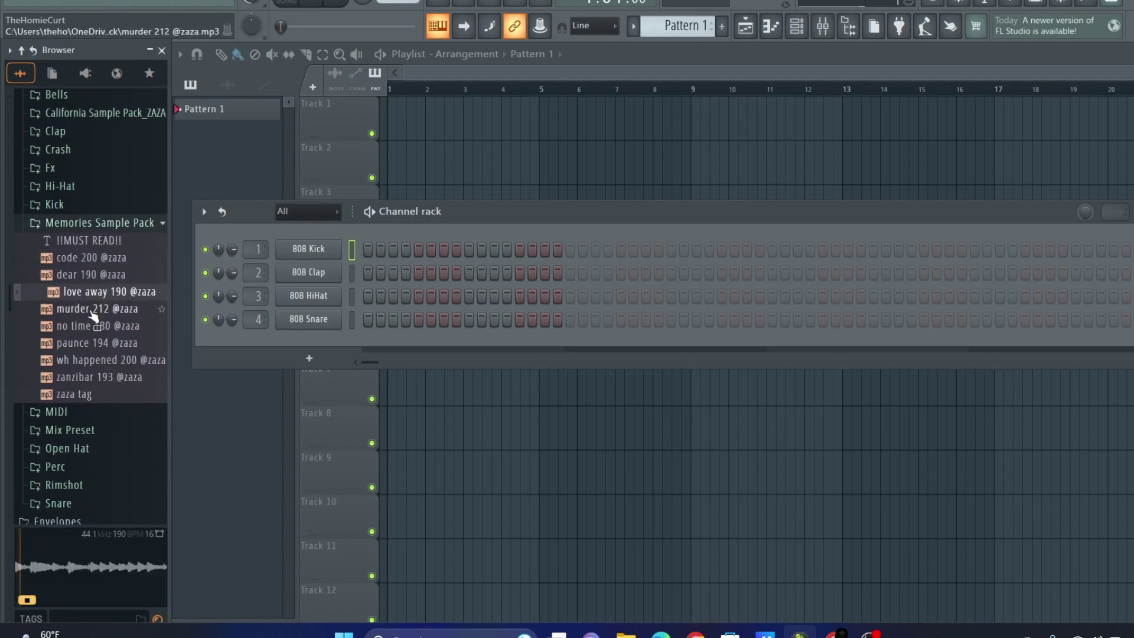
left_click(90, 312)
left_click(84, 327)
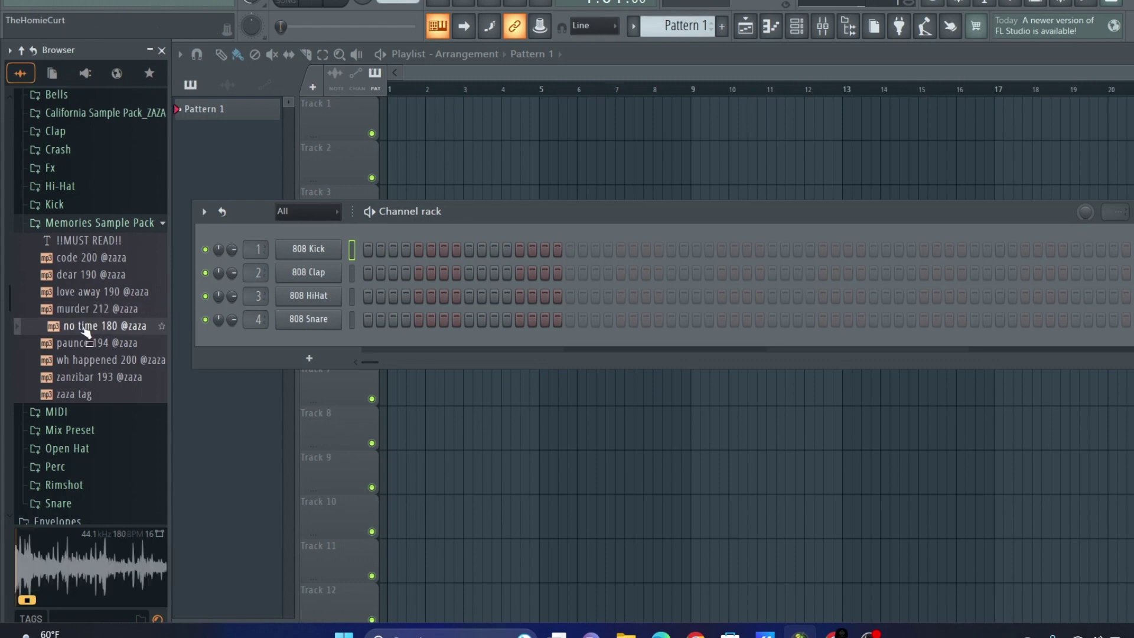
left_click(84, 342)
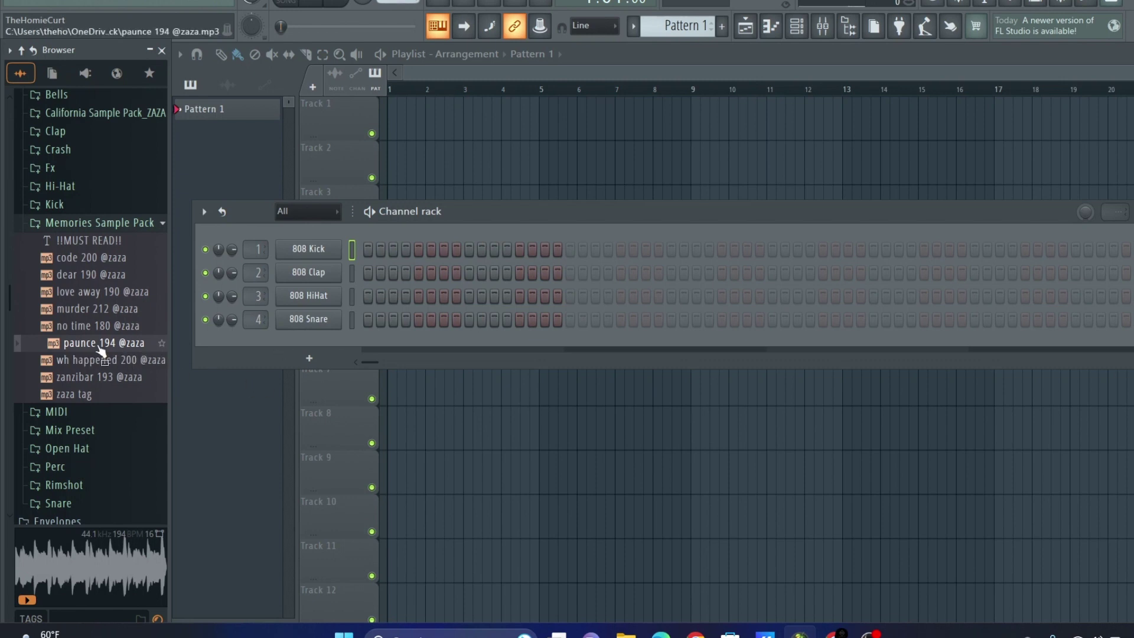
left_click_drag(98, 347, 392, 124)
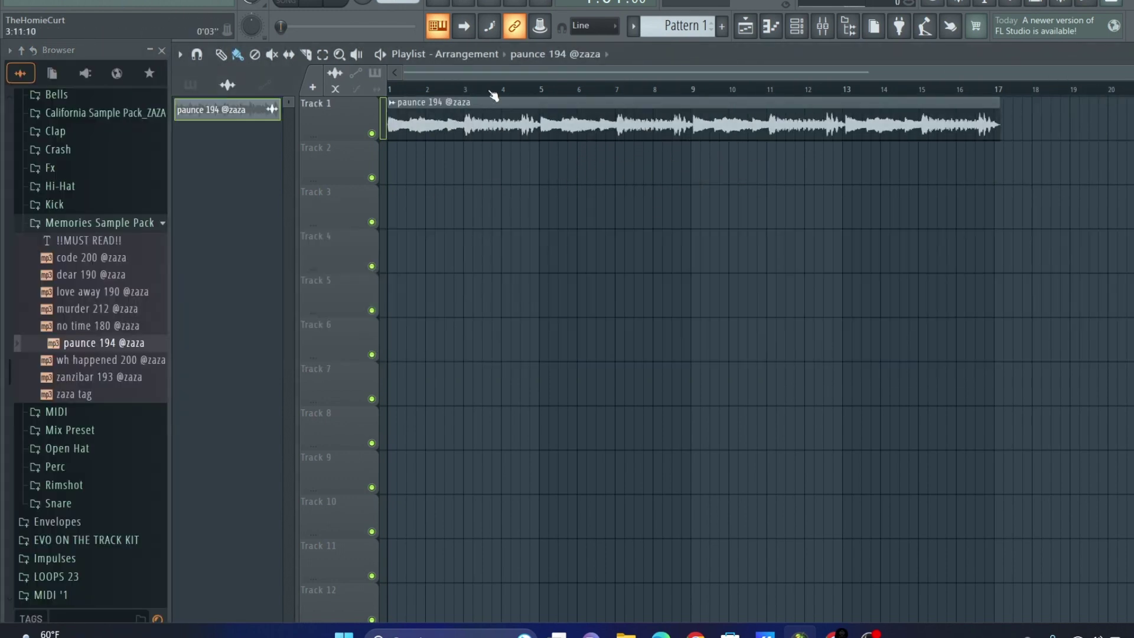
scroll(494, 95, "up", 4)
scroll(493, 96, "down", 3)
scroll(493, 97, "down", 3)
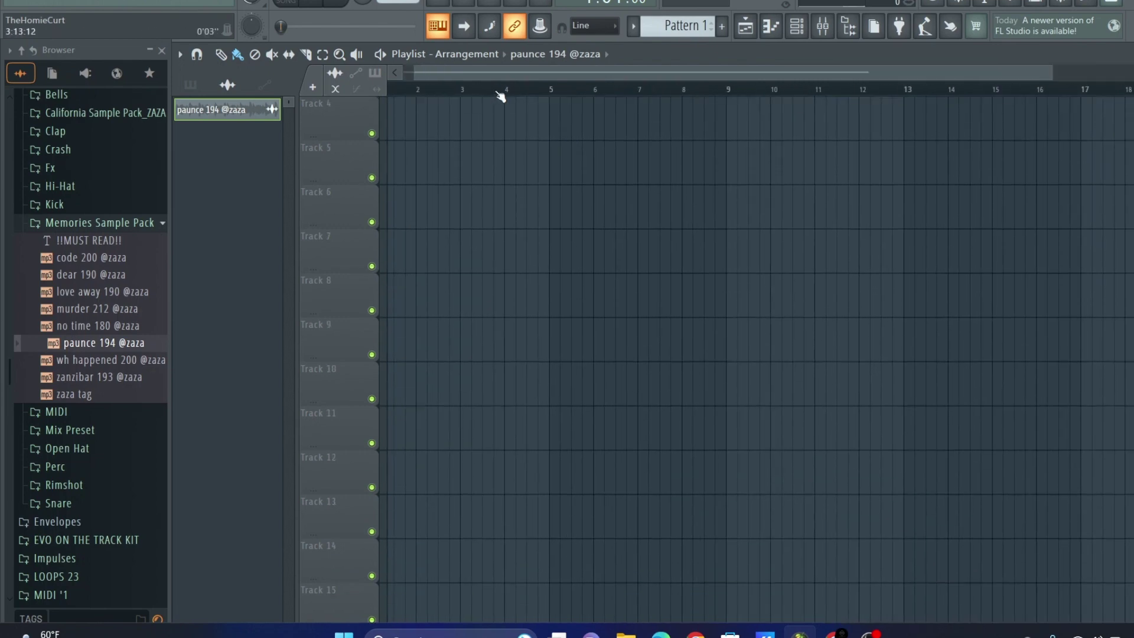
scroll(500, 96, "down", 2)
scroll(496, 136, "up", 3)
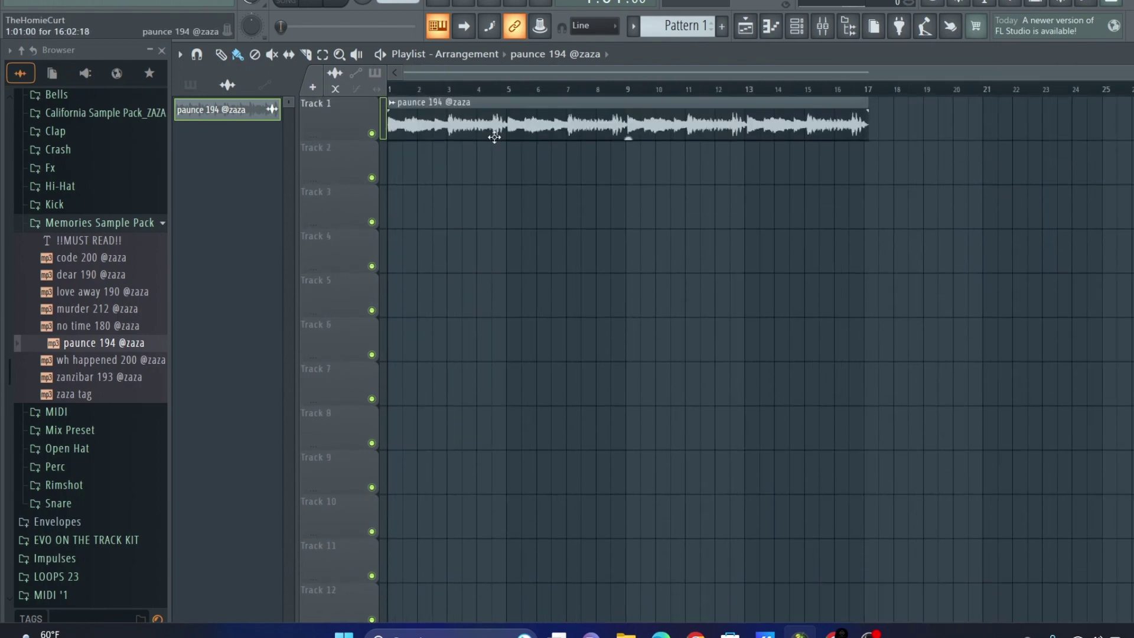
left_click(85, 224)
scroll(84, 236, "up", 5)
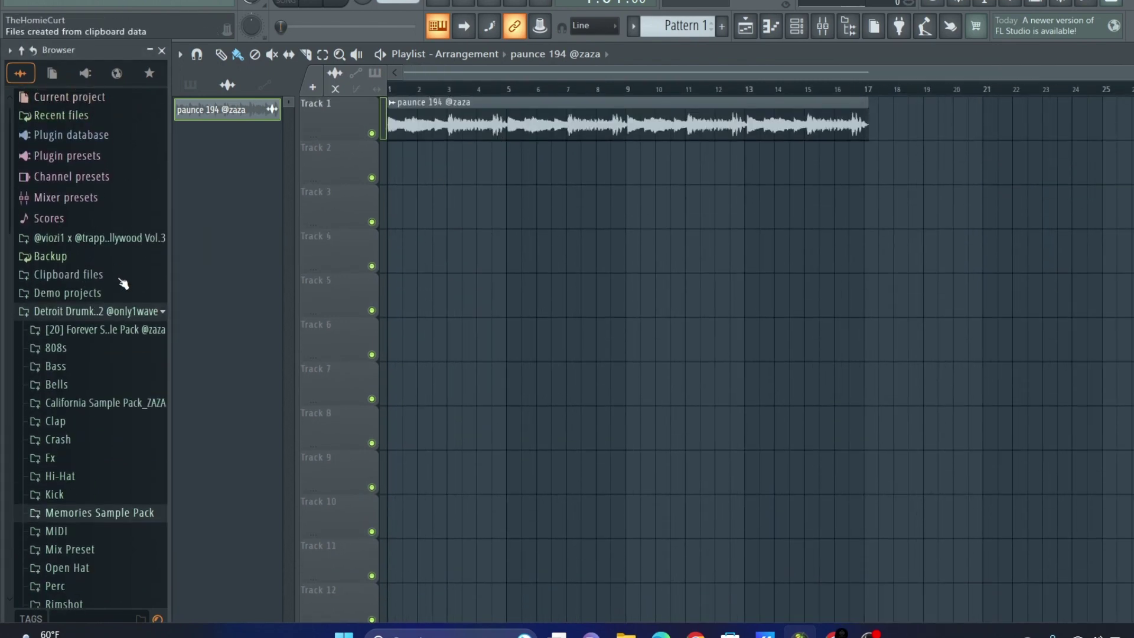
left_click(71, 312)
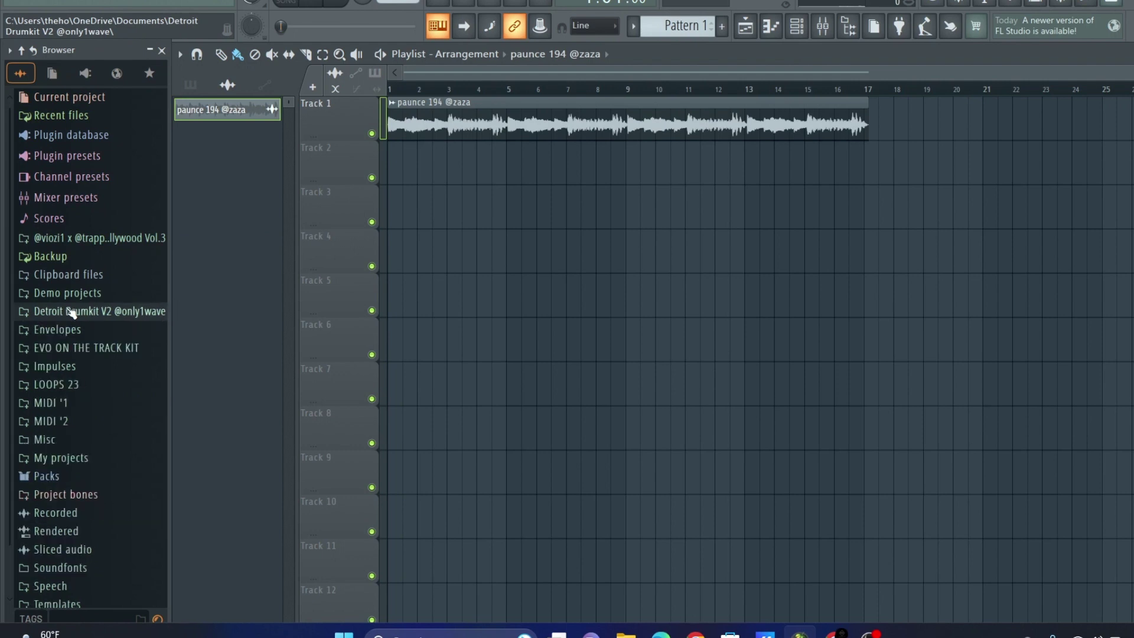